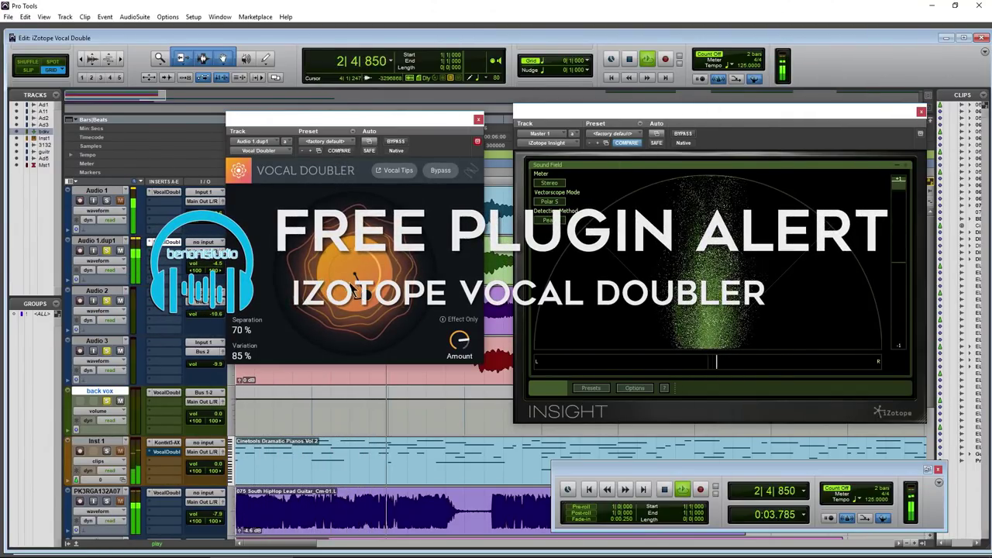
# Step: Drag Audio 1.dup1's Vocal Doubler to 96% separation and 78% variation, then audition it
pyautogui.moveTo(365, 293)
pyautogui.mouseDown()
pyautogui.moveTo(358, 275)
pyautogui.moveTo(376, 303)
pyautogui.mouseUp()
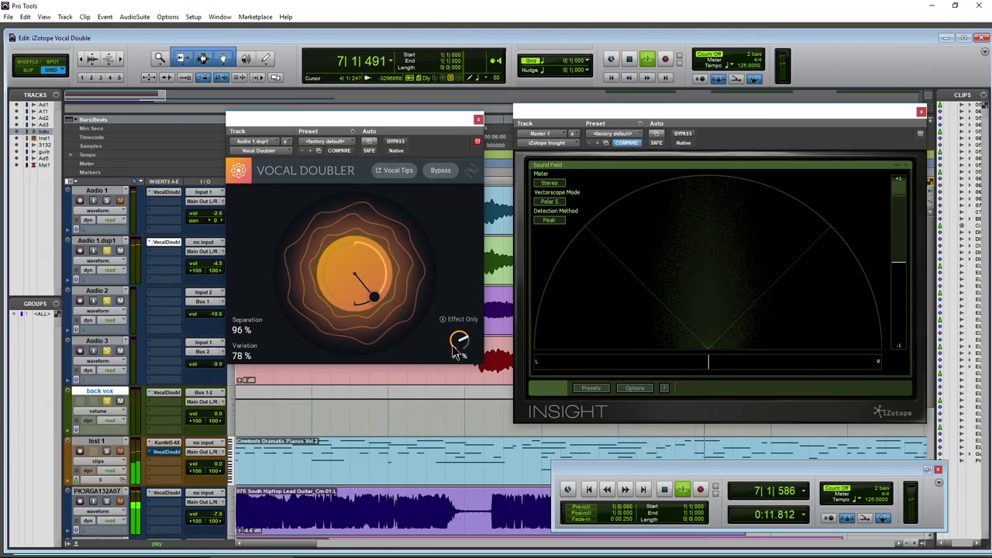
pyautogui.scroll(3, 458, 341)
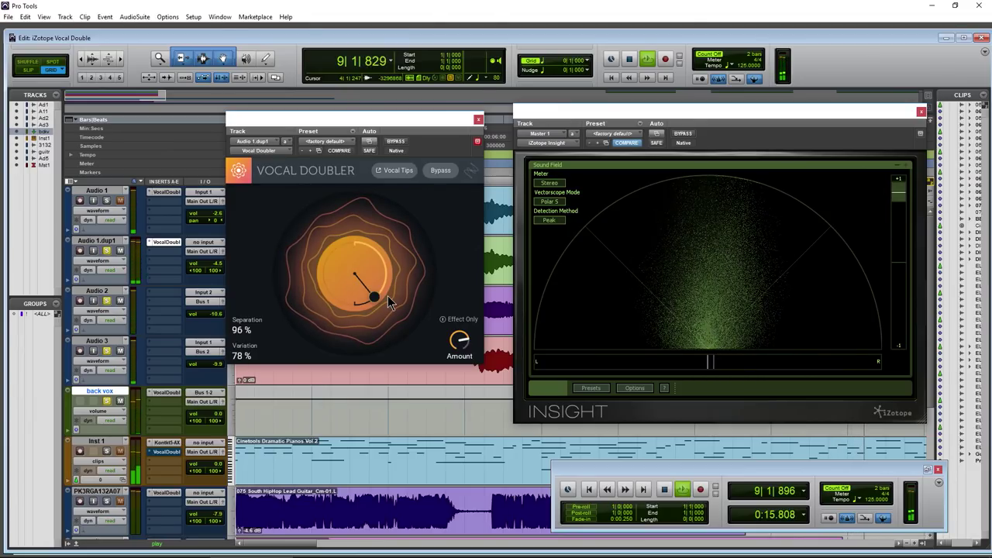
pyautogui.press('space')
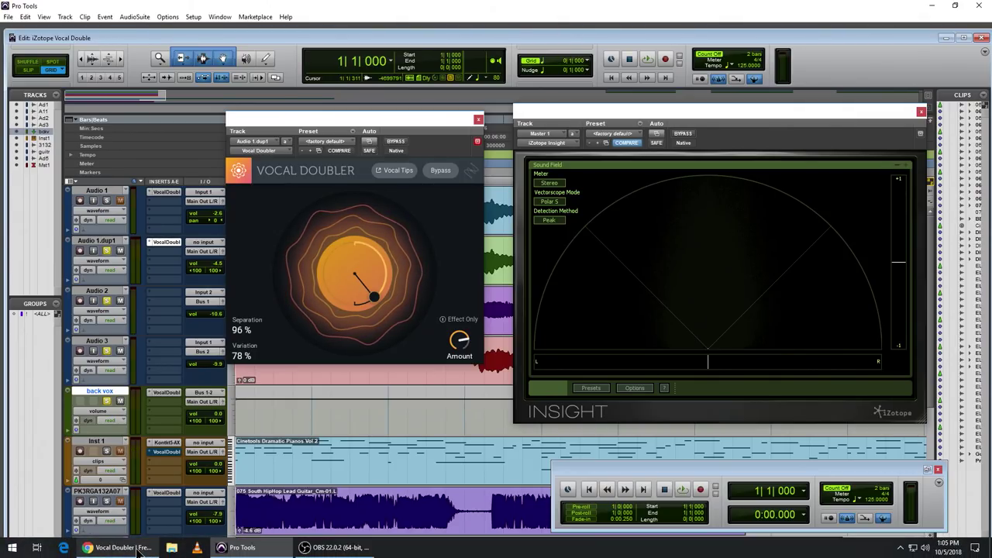
# Step: Look over the iZotope Vocal Doubler product page in the browser
pyautogui.click(116, 547)
pyautogui.scroll(-3, 437, 306)
pyautogui.scroll(4, 436, 302)
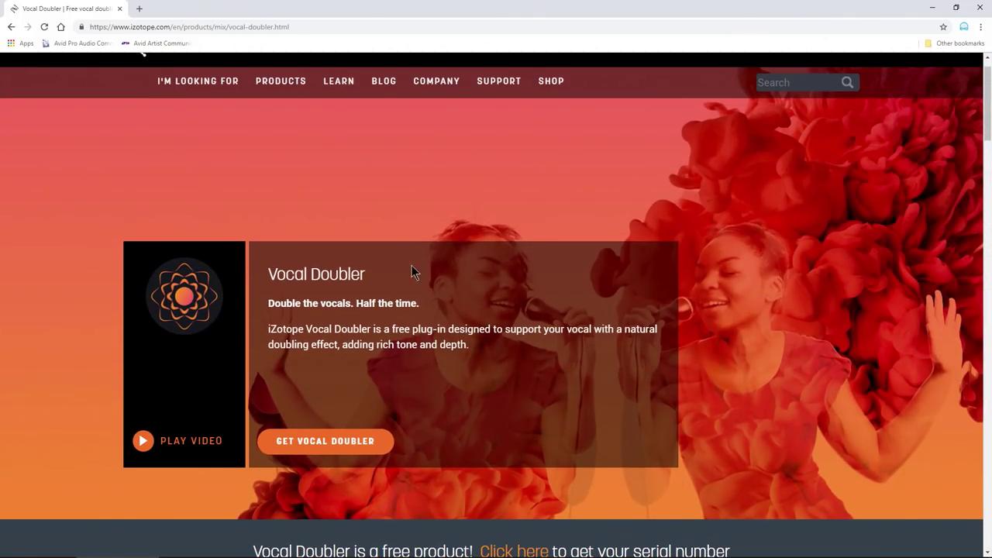
# Step: Back in Pro Tools, swap the Audio 1.dup1 doubler window for Audio 1's, arranged beside Insight
pyautogui.moveTo(436, 554)
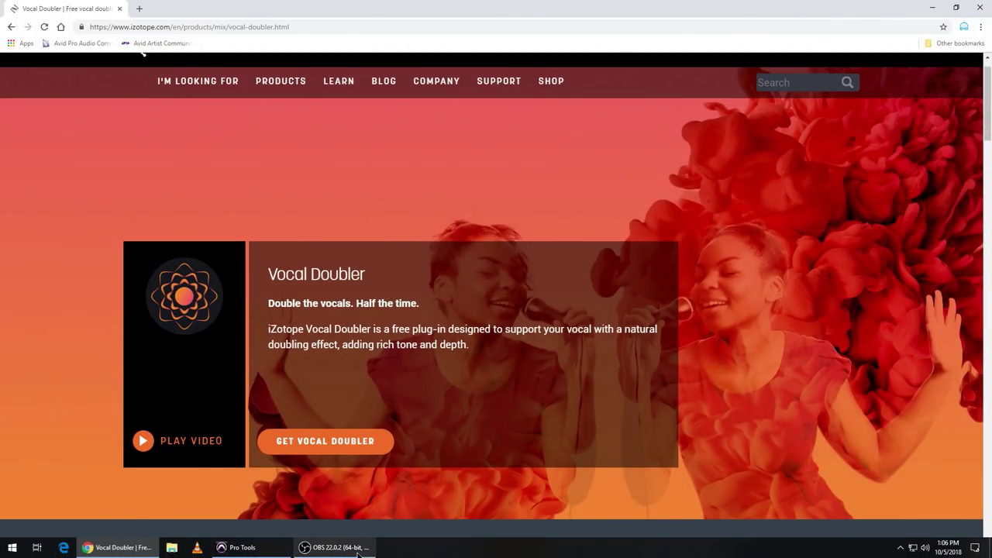
pyautogui.click(240, 547)
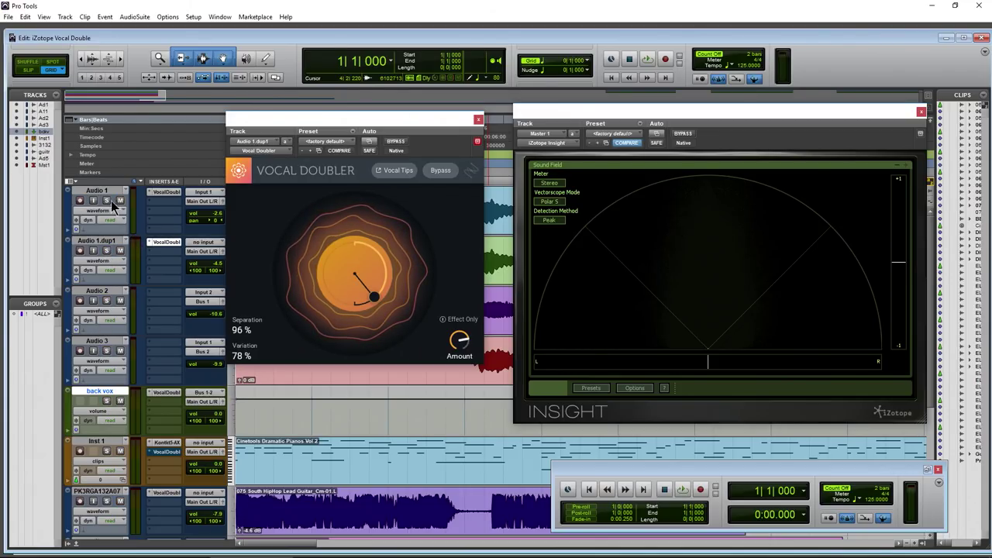
pyautogui.click(478, 119)
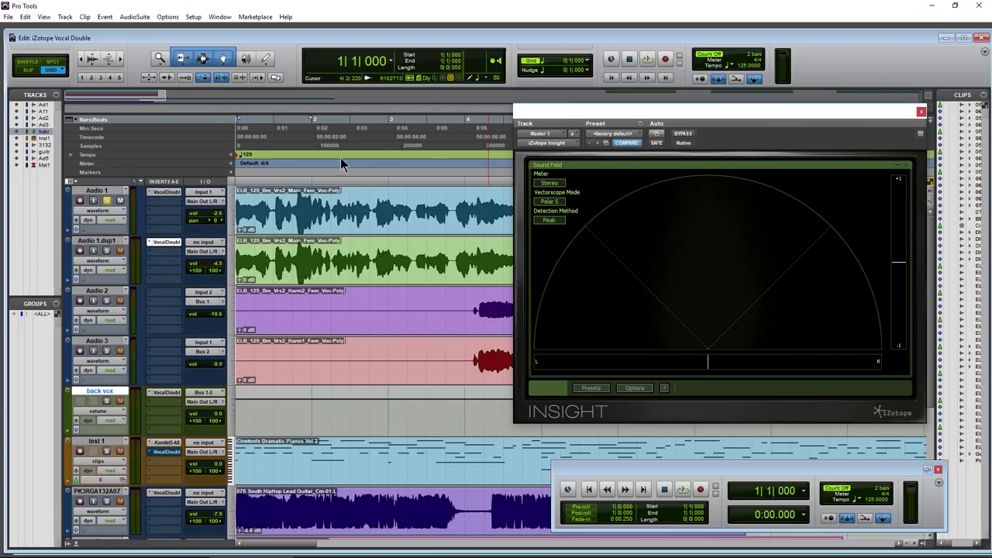
pyautogui.click(171, 194)
pyautogui.moveTo(423, 115); pyautogui.dragTo(405, 136)
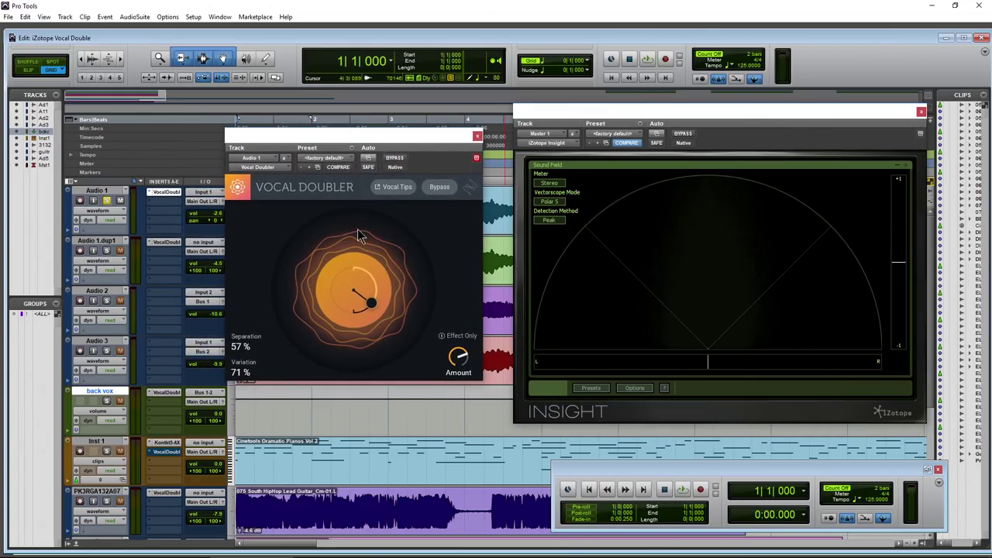
pyautogui.moveTo(716, 116); pyautogui.dragTo(729, 119)
pyautogui.moveTo(366, 139); pyautogui.dragTo(395, 140)
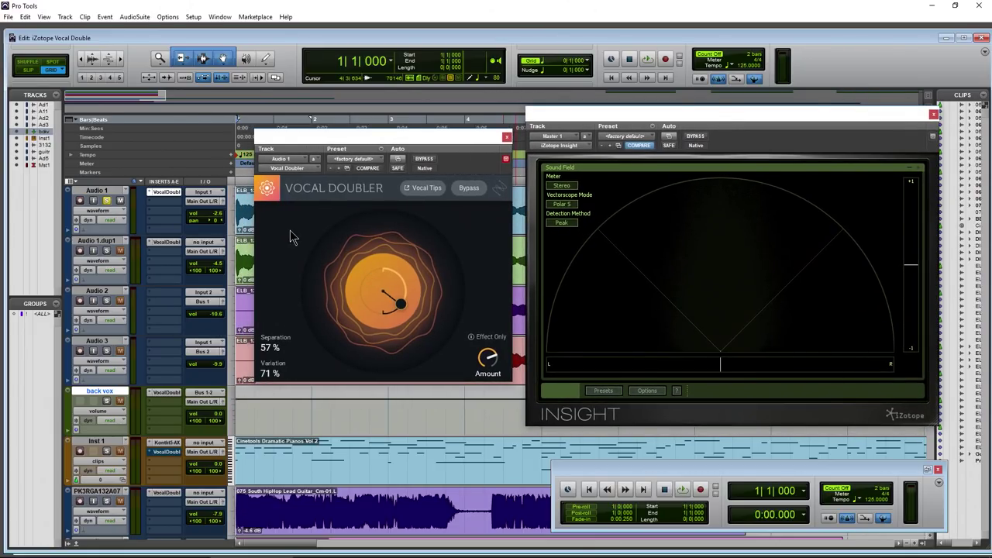
# Step: Bypass Audio 1's Vocal Doubler and play the dry vocal for comparison
pyautogui.click(429, 160)
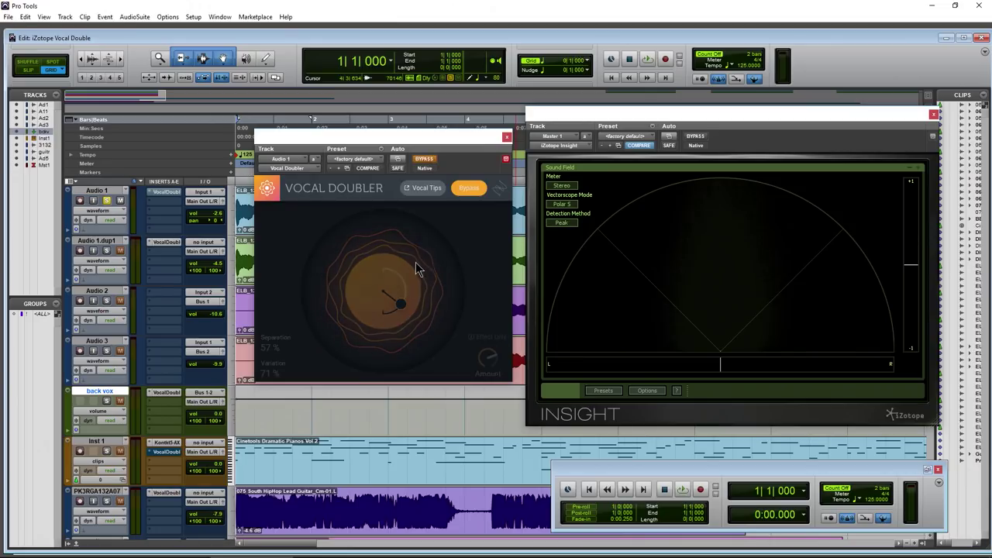
pyautogui.press('space')
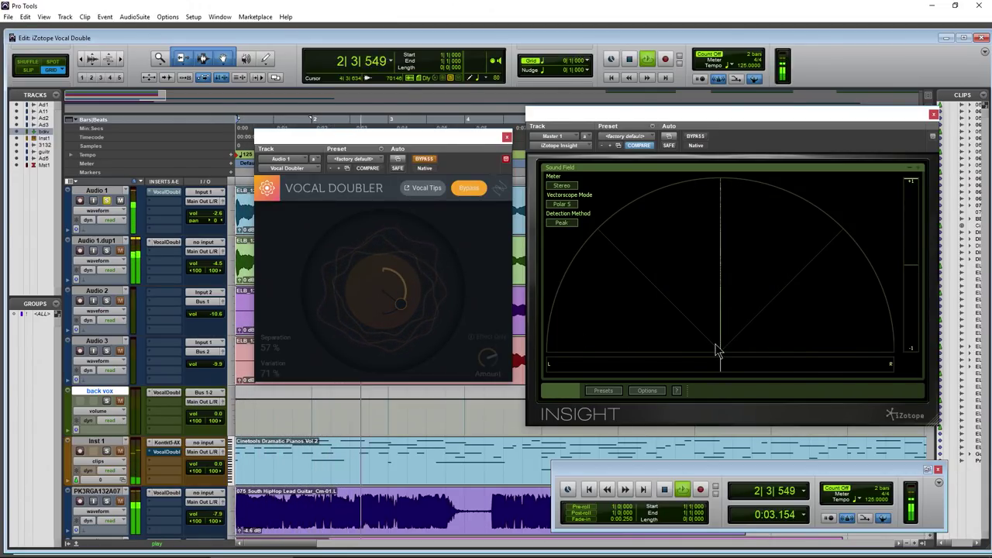
pyautogui.press('space')
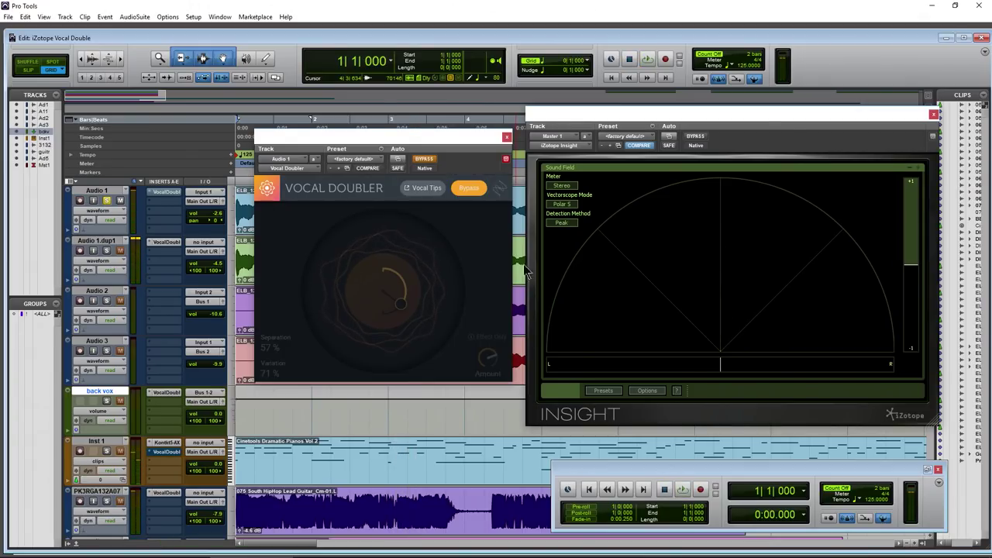
# Step: Re-enable Audio 1's doubler, zero Variation and Separation, and set Amount back to about 85%
pyautogui.click(425, 159)
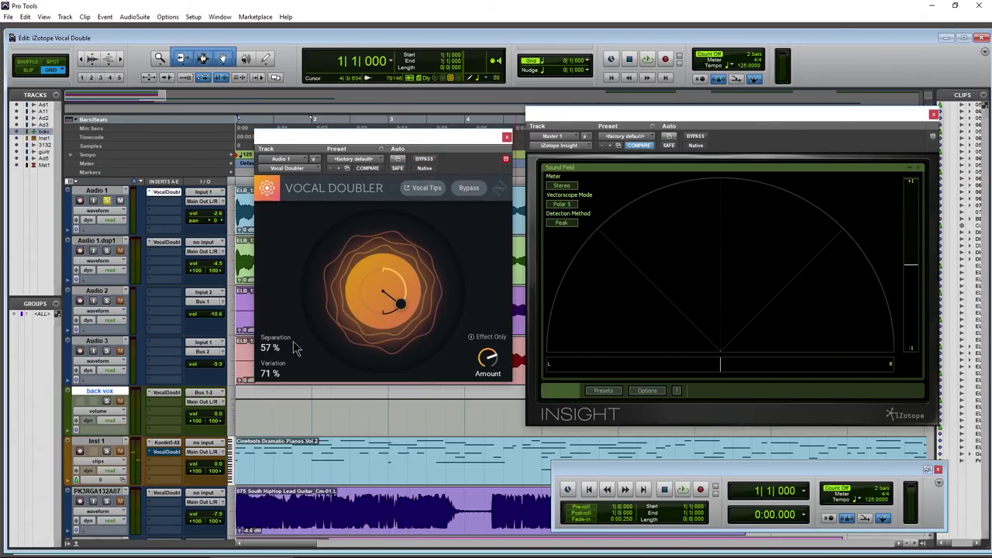
pyautogui.moveTo(270, 374); pyautogui.dragTo(277, 469)
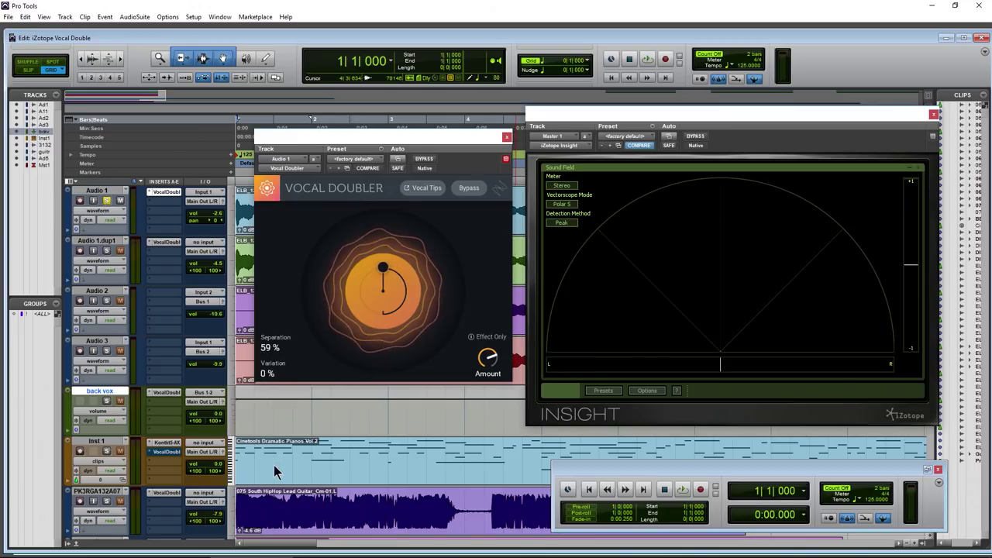
pyautogui.moveTo(487, 358); pyautogui.dragTo(486, 457)
pyautogui.moveTo(489, 364); pyautogui.dragTo(485, 253)
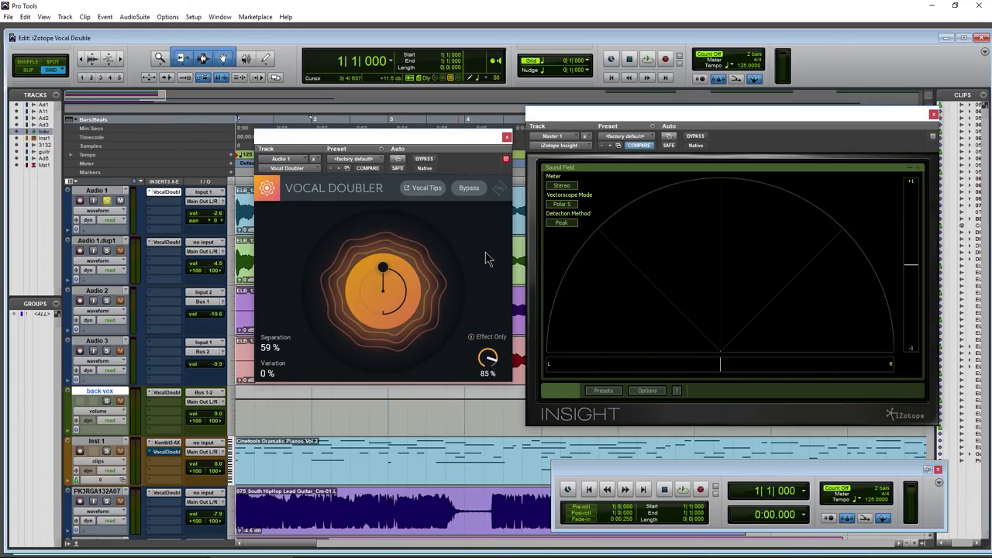
pyautogui.moveTo(275, 350); pyautogui.dragTo(272, 430)
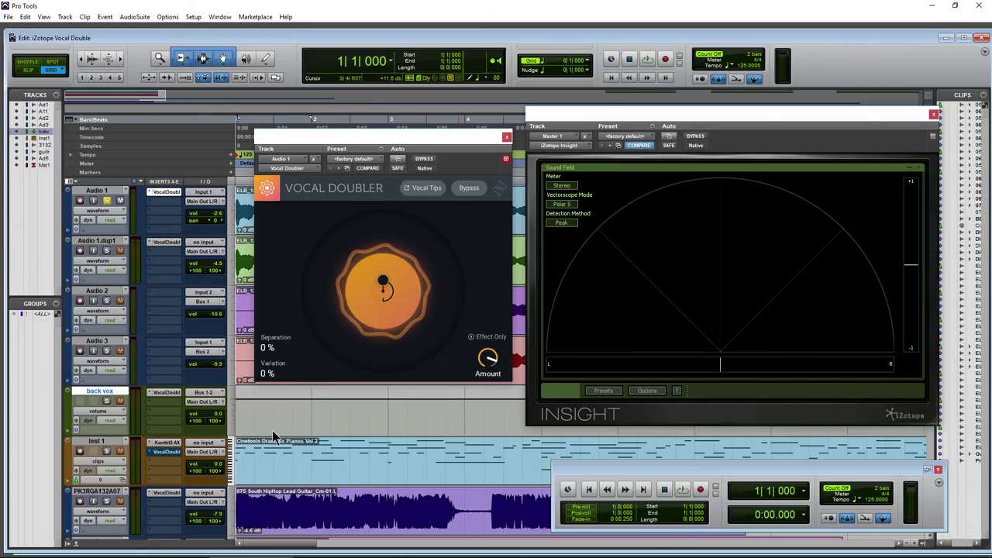
# Step: While playing, dial Audio 1's doubler to 61% separation and 56% variation
pyautogui.press('space')
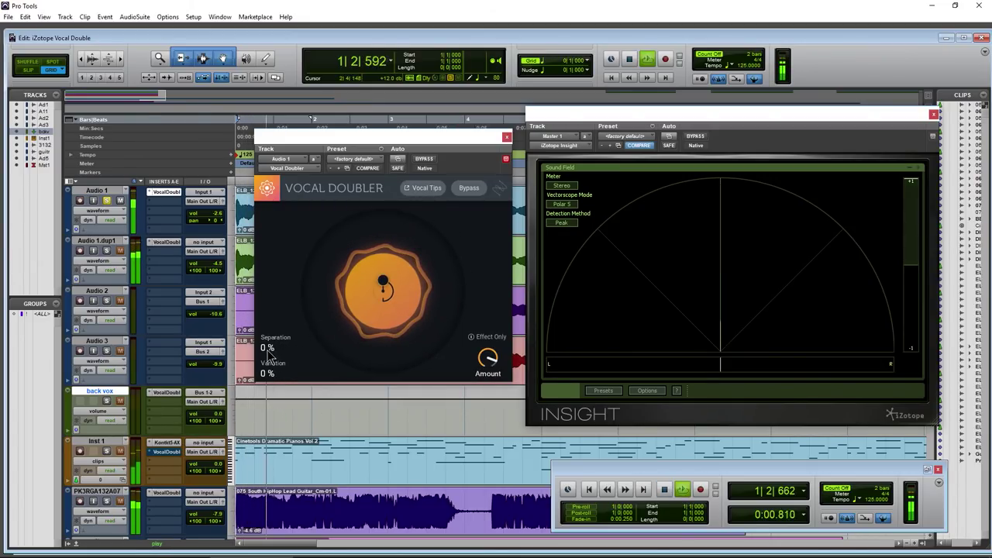
pyautogui.moveTo(268, 357); pyautogui.dragTo(291, 247)
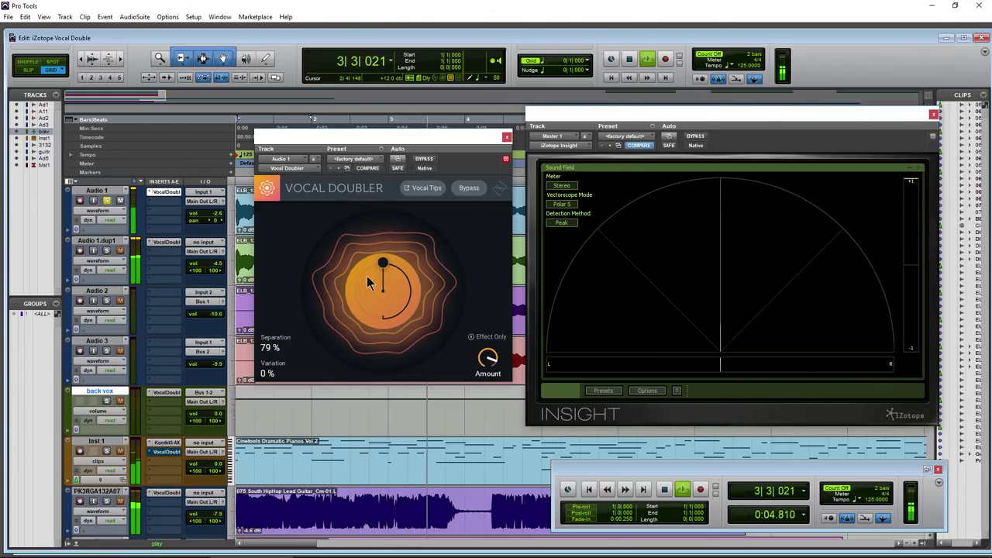
pyautogui.press('space')
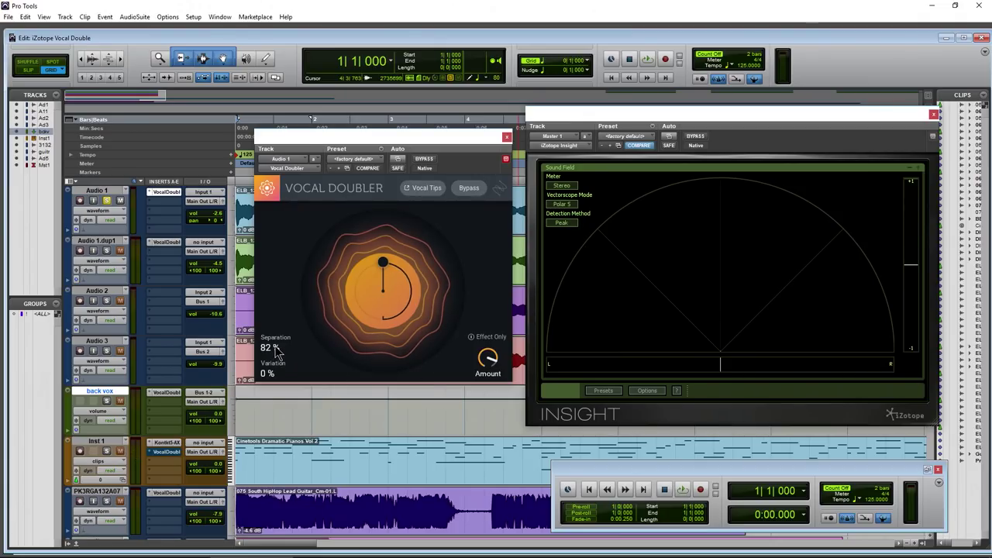
pyautogui.moveTo(275, 350); pyautogui.dragTo(274, 375)
pyautogui.press('space')
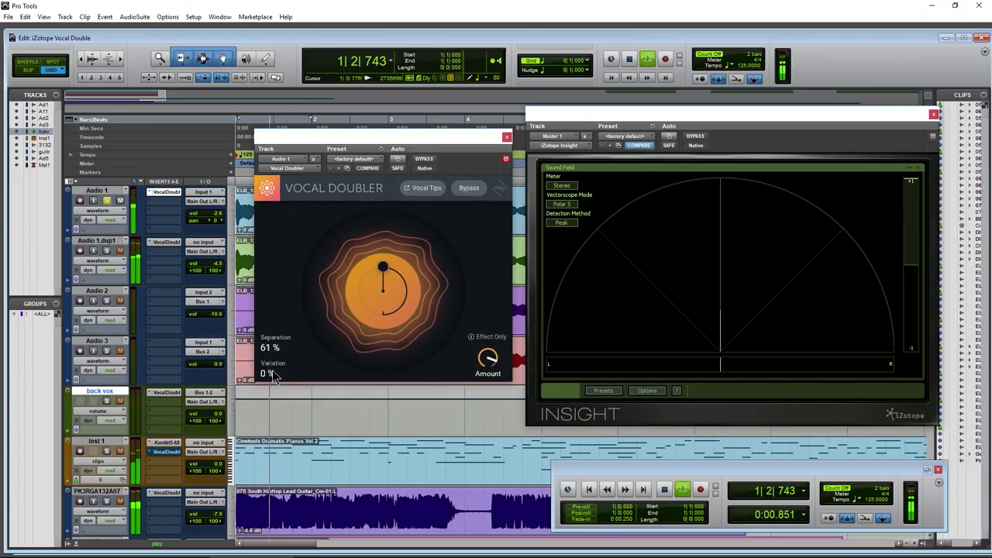
pyautogui.moveTo(273, 375); pyautogui.dragTo(276, 313)
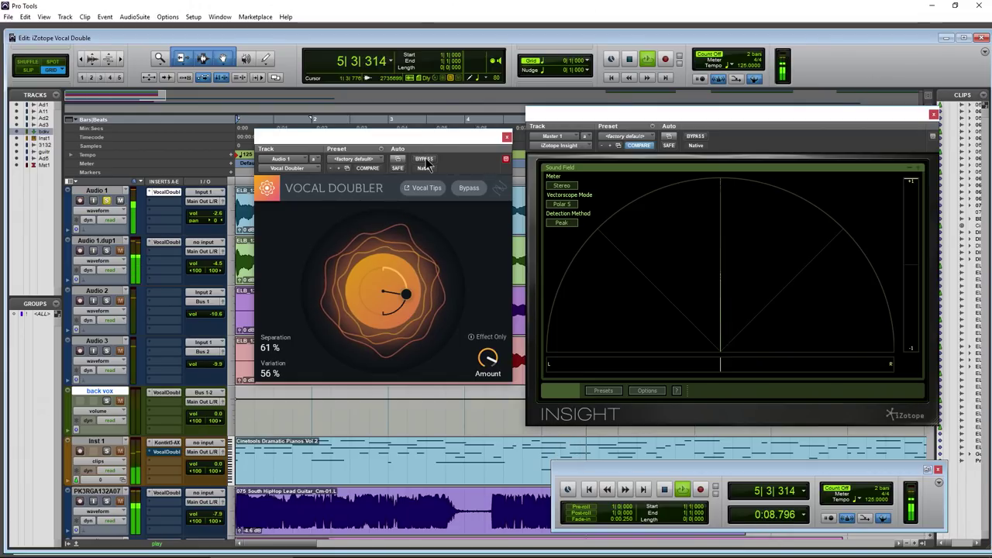
pyautogui.press('space')
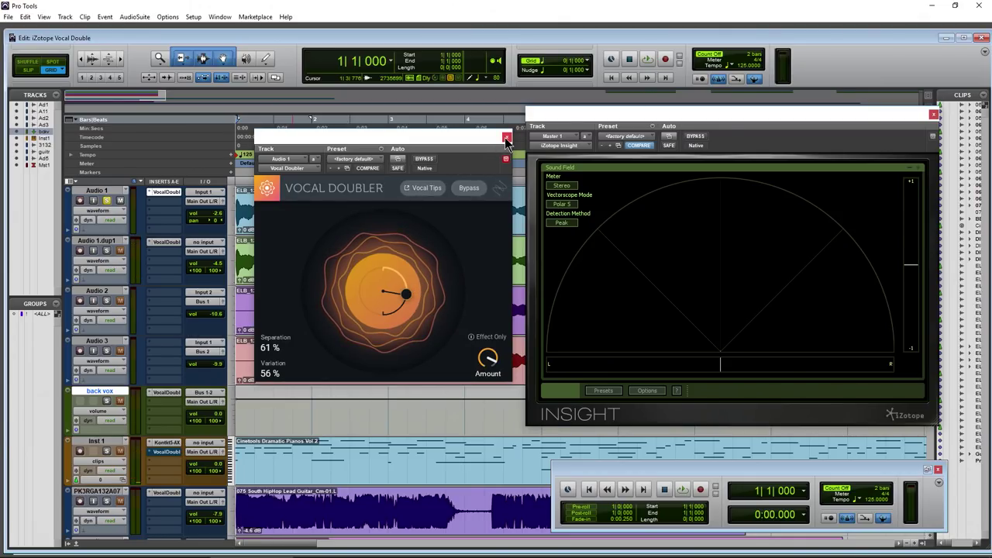
# Step: Close Audio 1's doubler and play the vocal clips to watch their stereo width in Insight
pyautogui.click(506, 139)
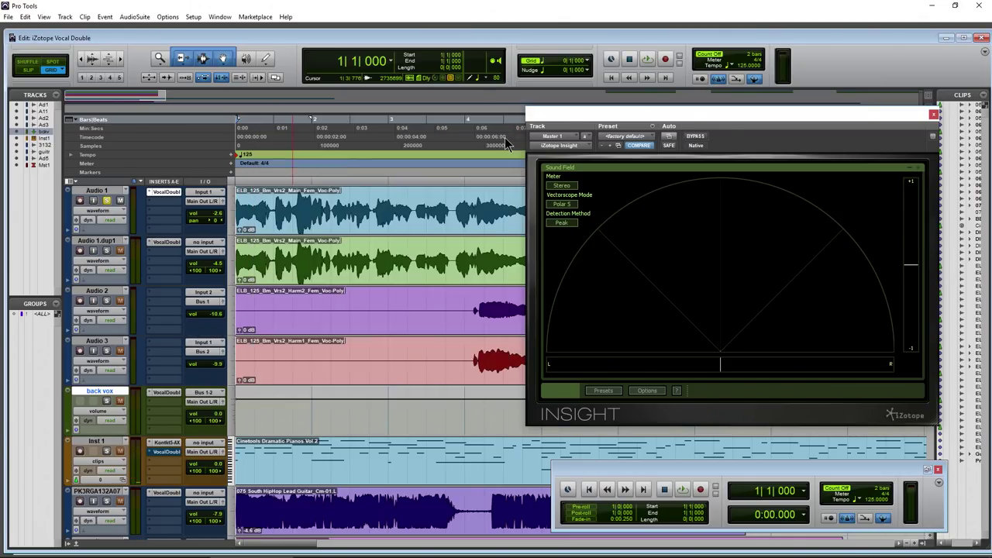
pyautogui.click(381, 220)
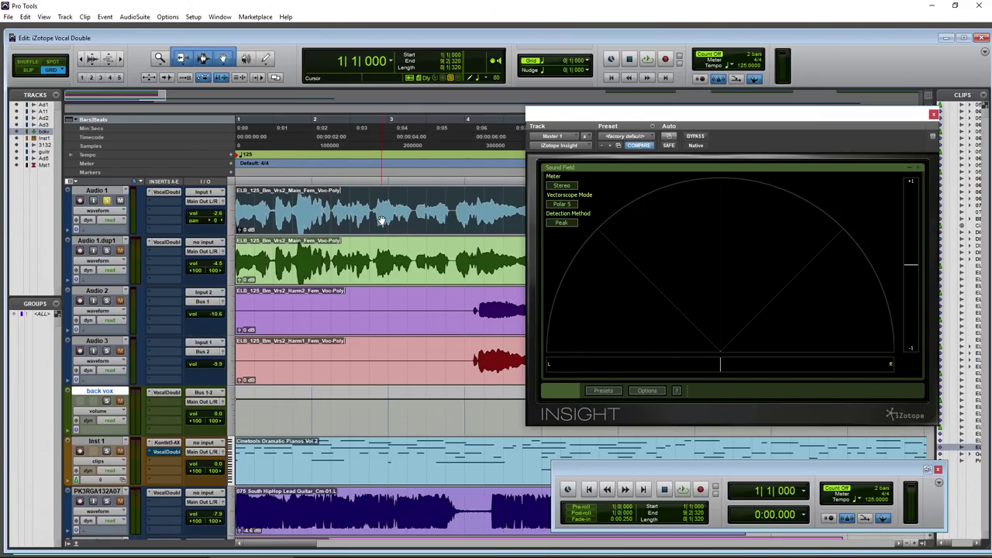
pyautogui.press('space')
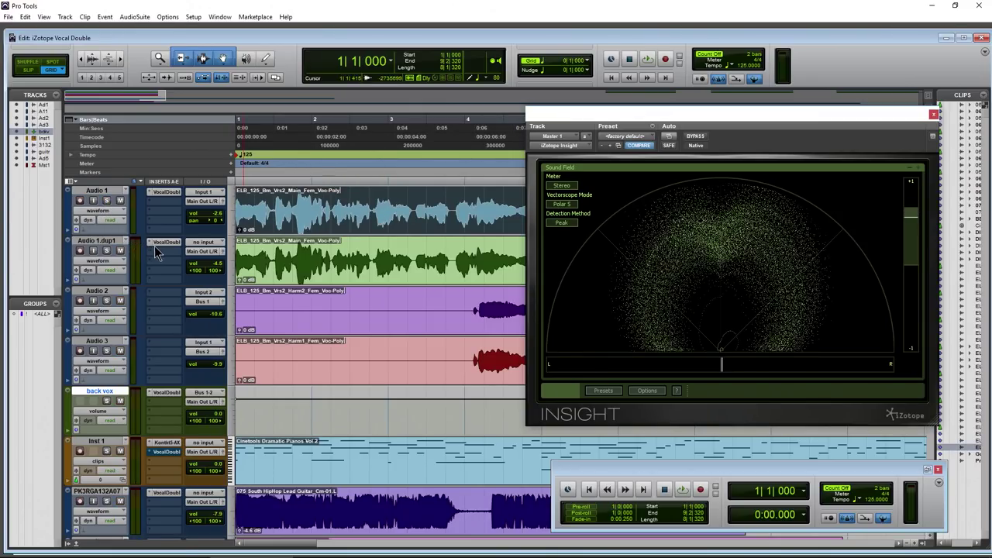
pyautogui.click(456, 270)
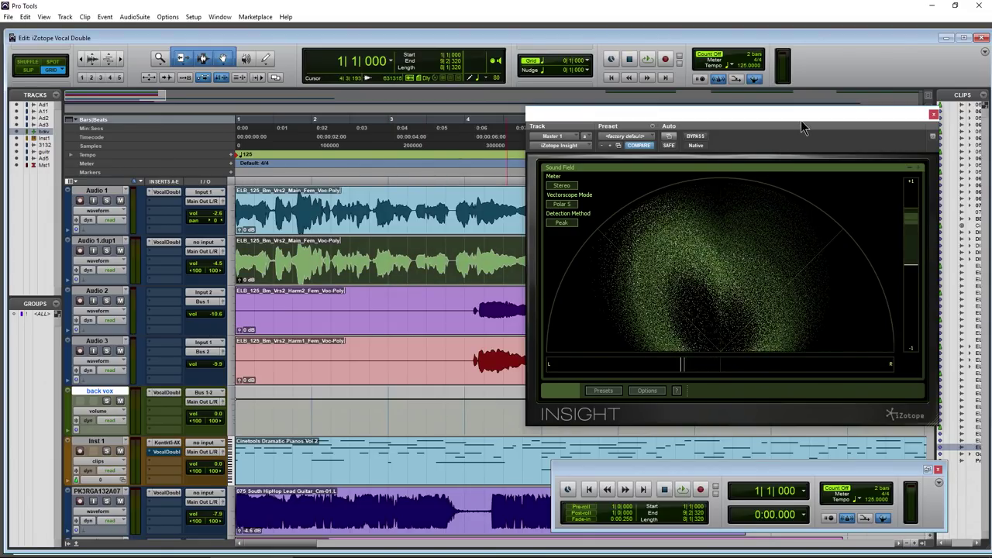
pyautogui.moveTo(804, 124); pyautogui.dragTo(807, 125)
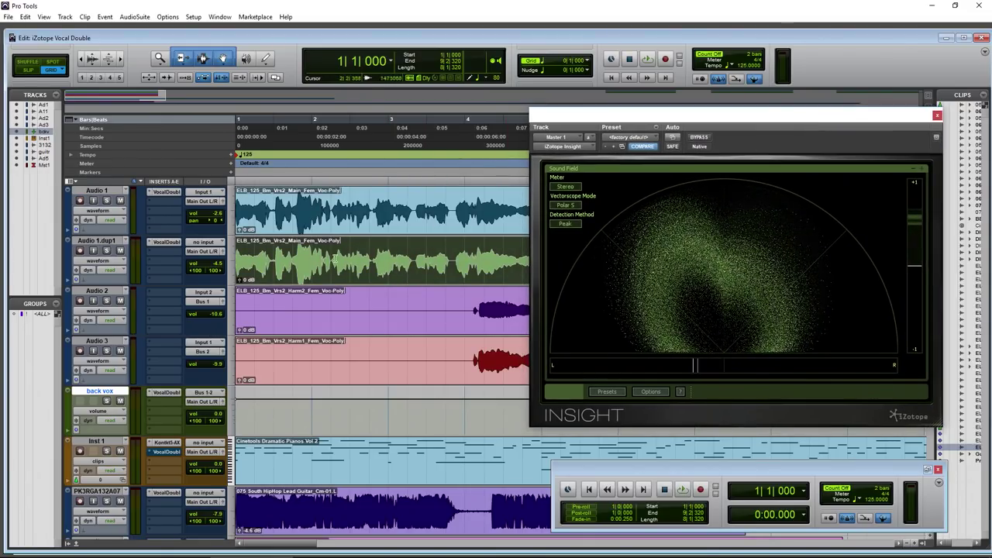
# Step: Open Audio 1.dup1's Vocal Doubler and compare it bypassed during playback before re-enabling
pyautogui.click(163, 242)
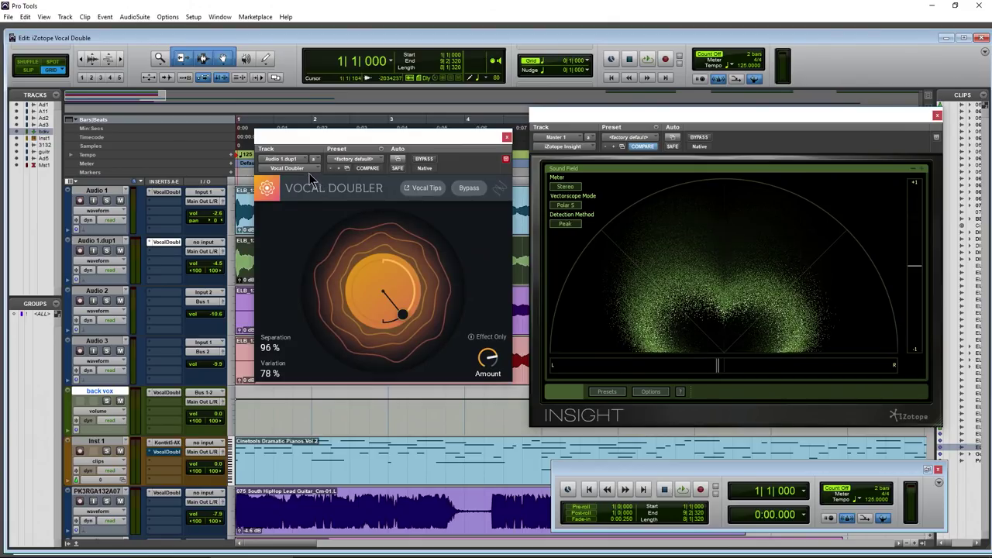
pyautogui.click(307, 169)
pyautogui.moveTo(317, 200)
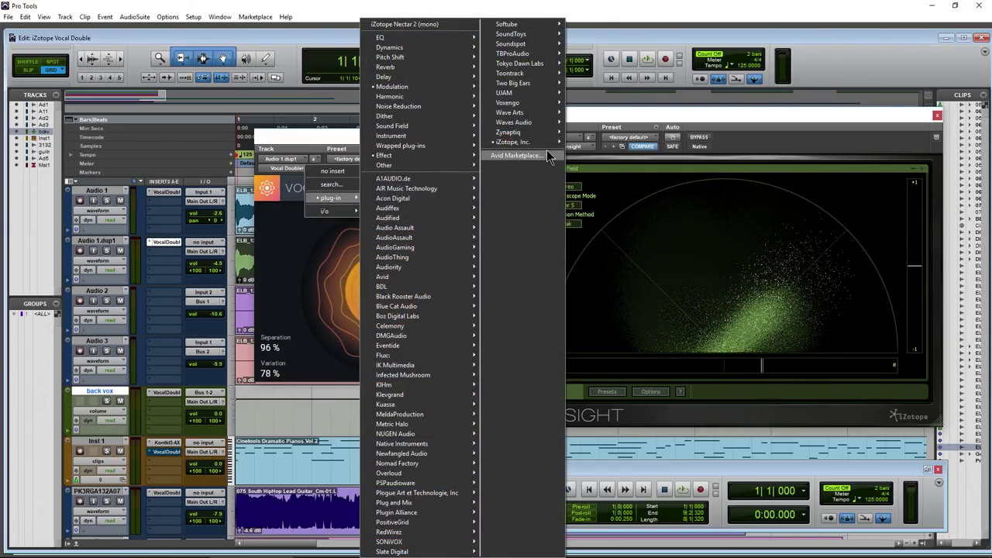
pyautogui.moveTo(518, 142)
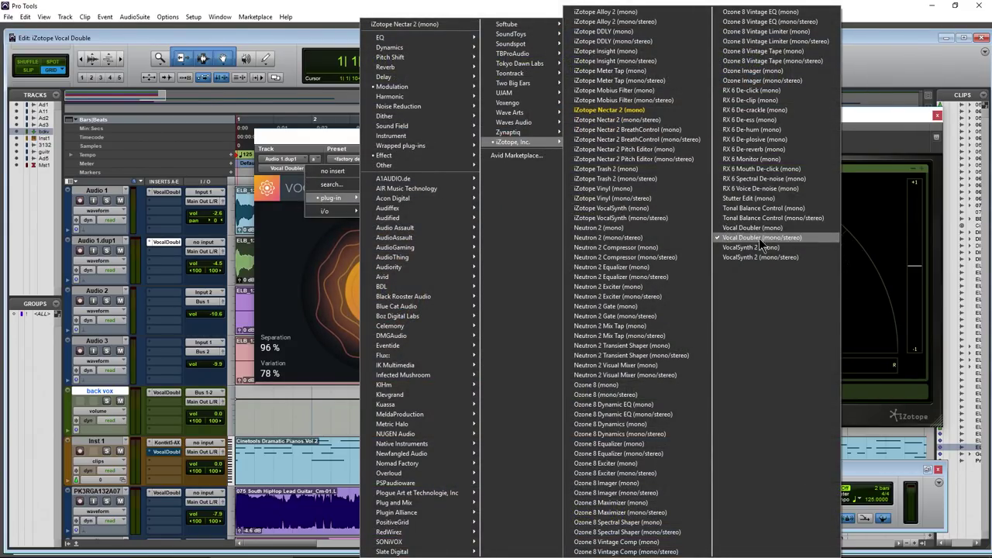
pyautogui.click(290, 145)
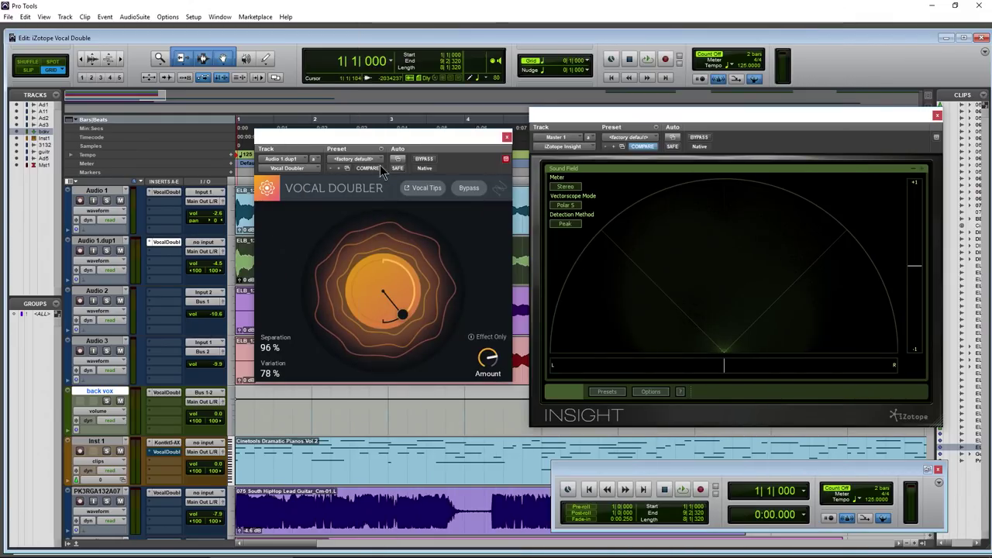
pyautogui.click(427, 160)
pyautogui.moveTo(409, 146)
pyautogui.mouseDown()
pyautogui.moveTo(416, 160)
pyautogui.moveTo(400, 153)
pyautogui.mouseUp()
pyautogui.press('space')
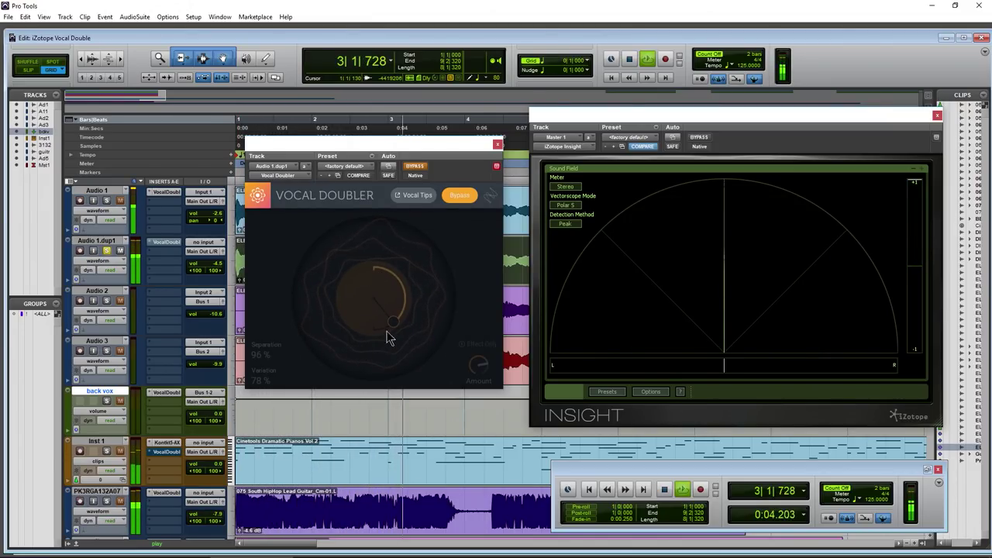
pyautogui.click(413, 166)
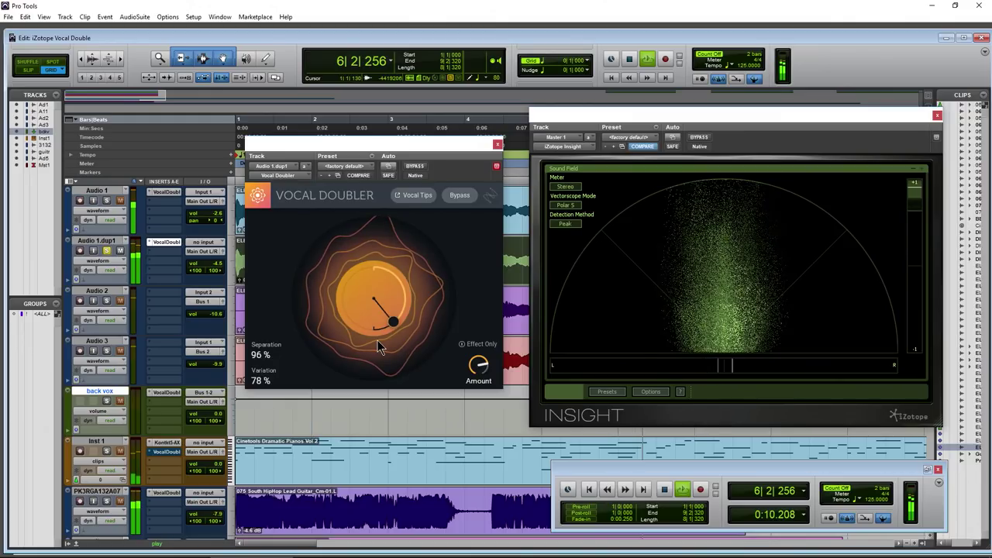
# Step: Set Audio 1.dup1's doubler to 100% separation, 86% variation, and Amount about 45%
pyautogui.moveTo(389, 322); pyautogui.dragTo(374, 286)
pyautogui.press('space')
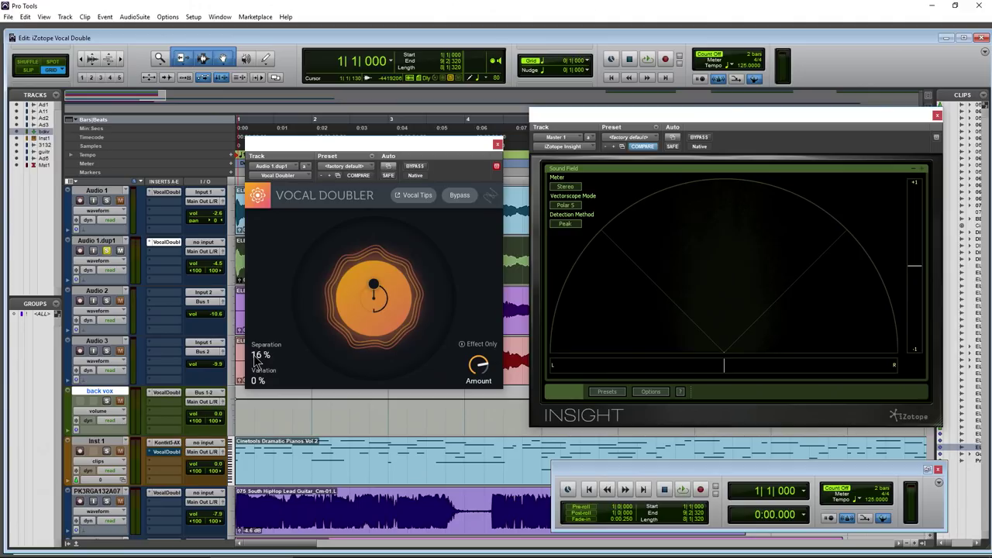
pyautogui.moveTo(257, 382); pyautogui.dragTo(262, 334)
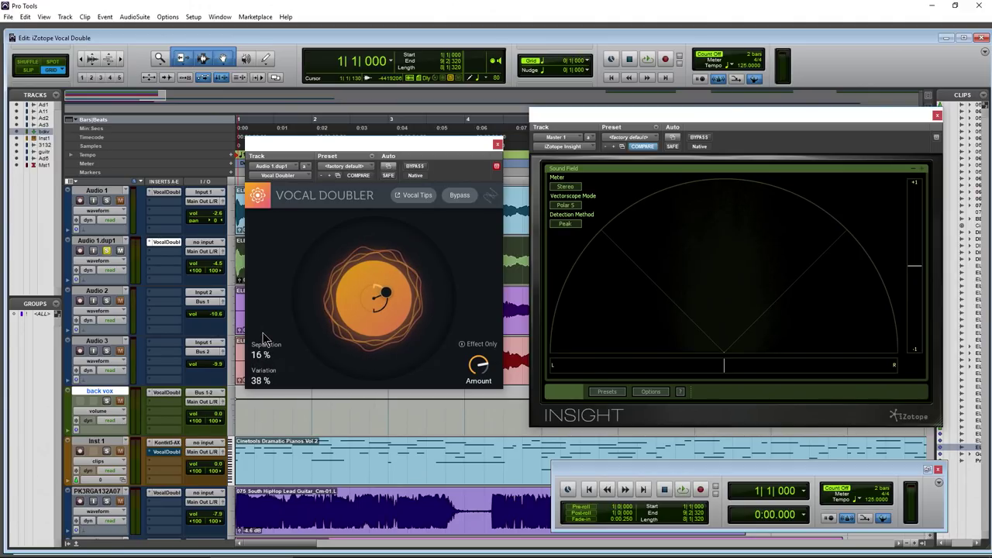
pyautogui.moveTo(380, 295); pyautogui.dragTo(380, 301)
pyautogui.press('space')
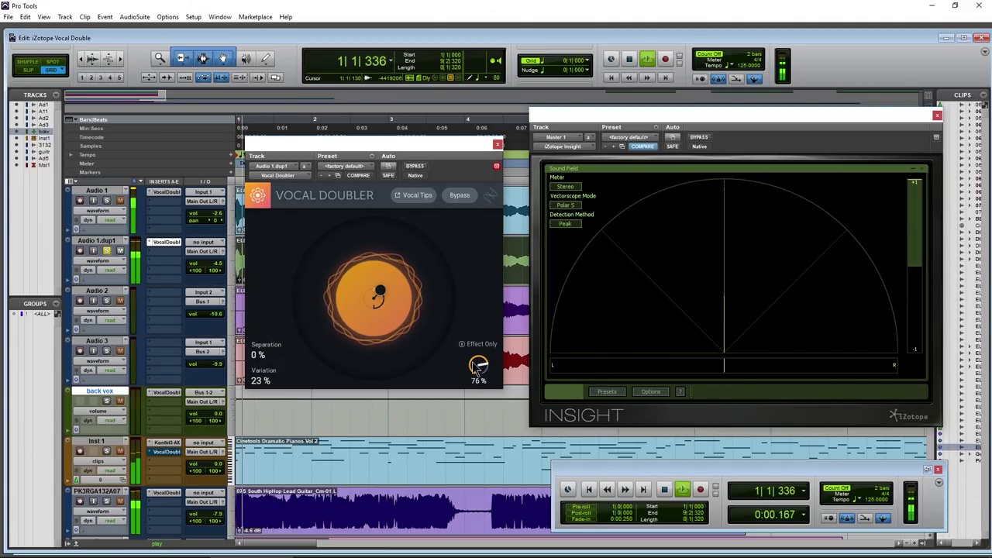
pyautogui.moveTo(379, 293); pyautogui.dragTo(392, 341)
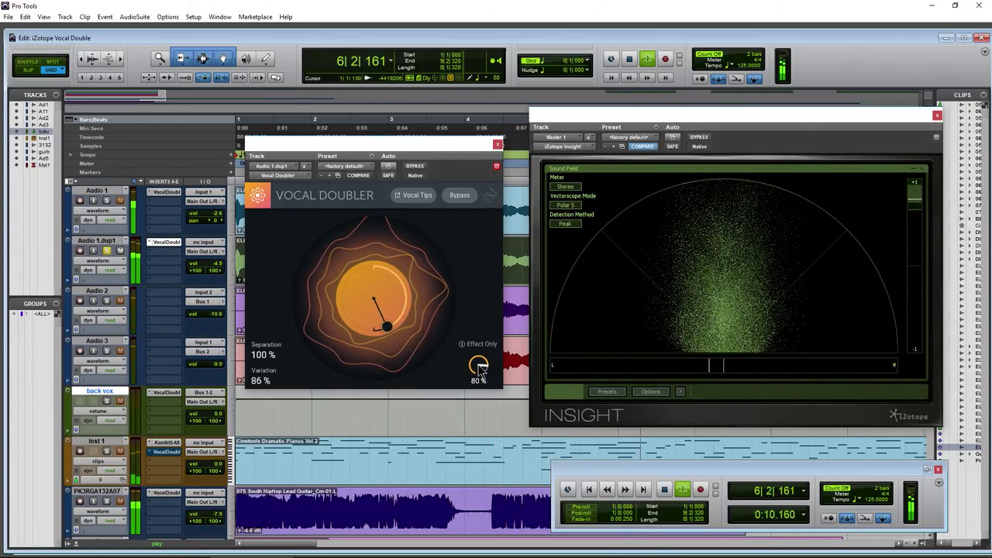
pyautogui.moveTo(479, 370); pyautogui.dragTo(471, 398)
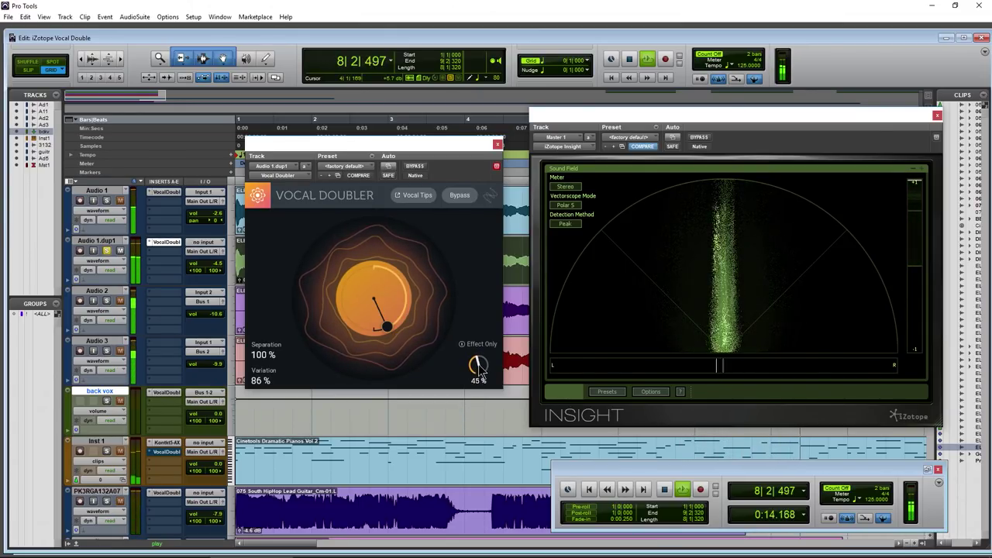
# Step: Turn on Effect Only for Audio 1.dup1's doubler to hear just the doubled signal
pyautogui.press('space')
pyautogui.click(464, 343)
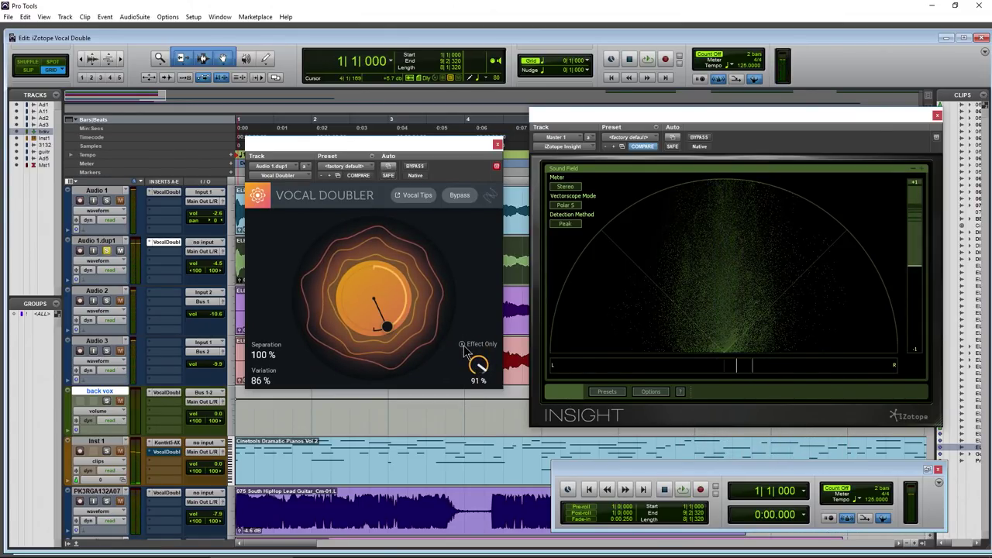
pyautogui.moveTo(390, 147); pyautogui.dragTo(400, 148)
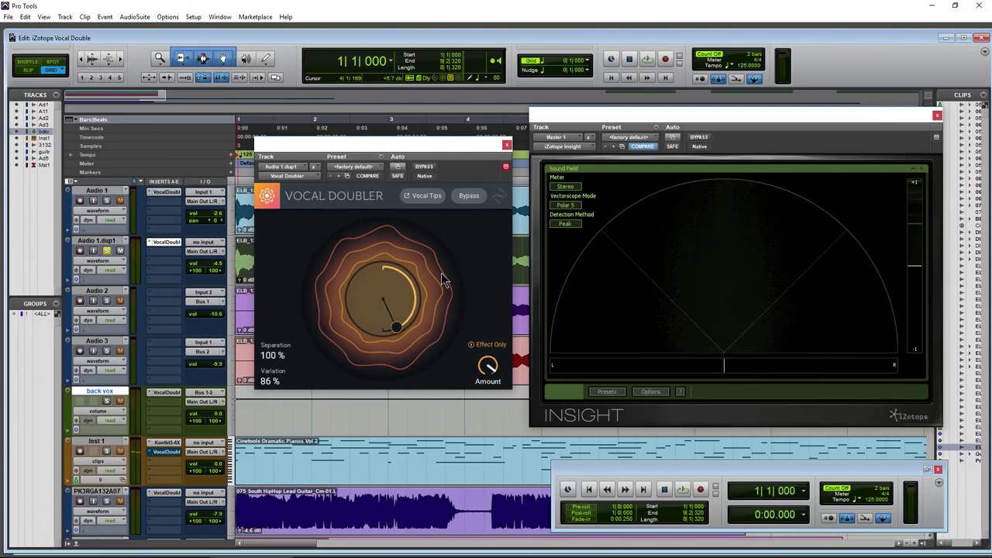
# Step: While playing, ease Audio 1.dup1's doubler to 96% separation and 72% variation, Amount near 70%
pyautogui.press('space')
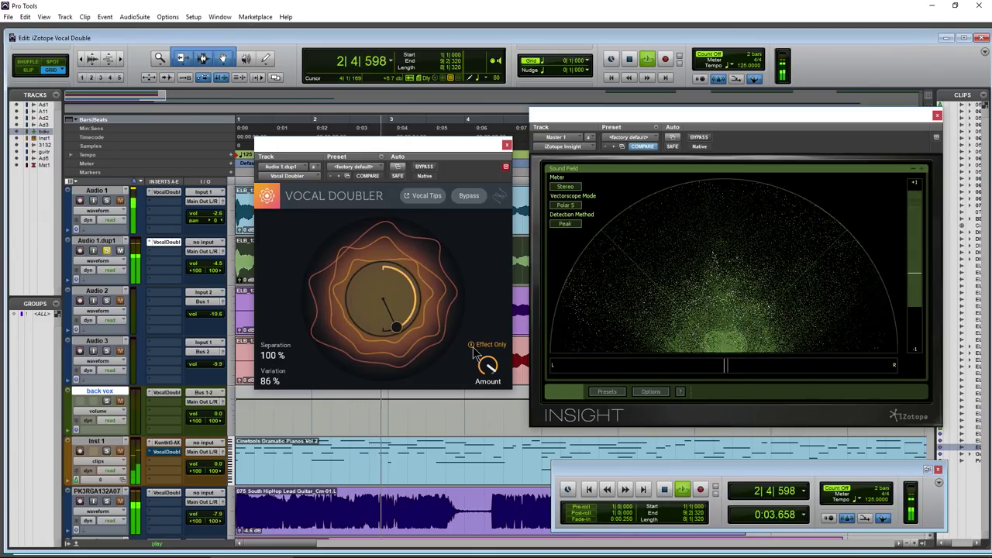
pyautogui.press('space')
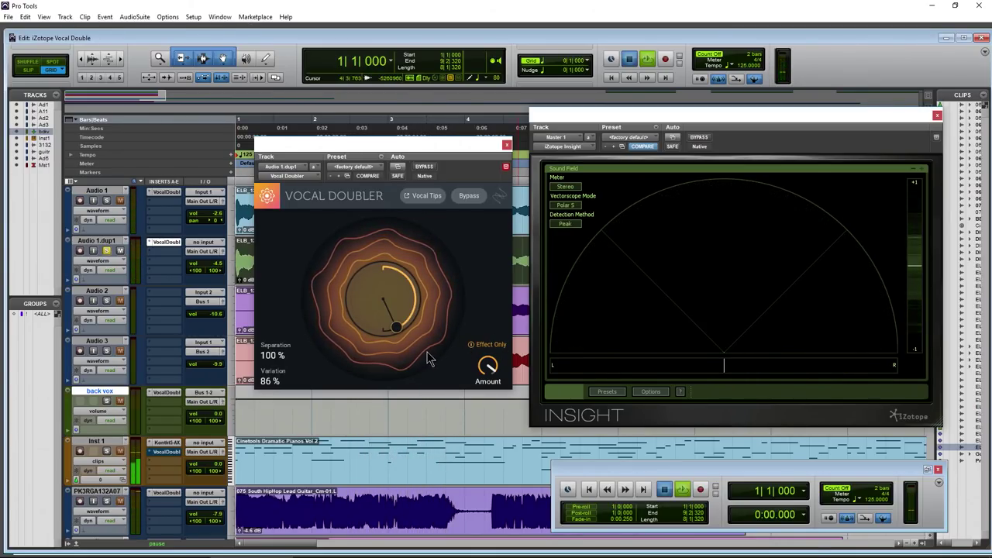
pyautogui.press('space')
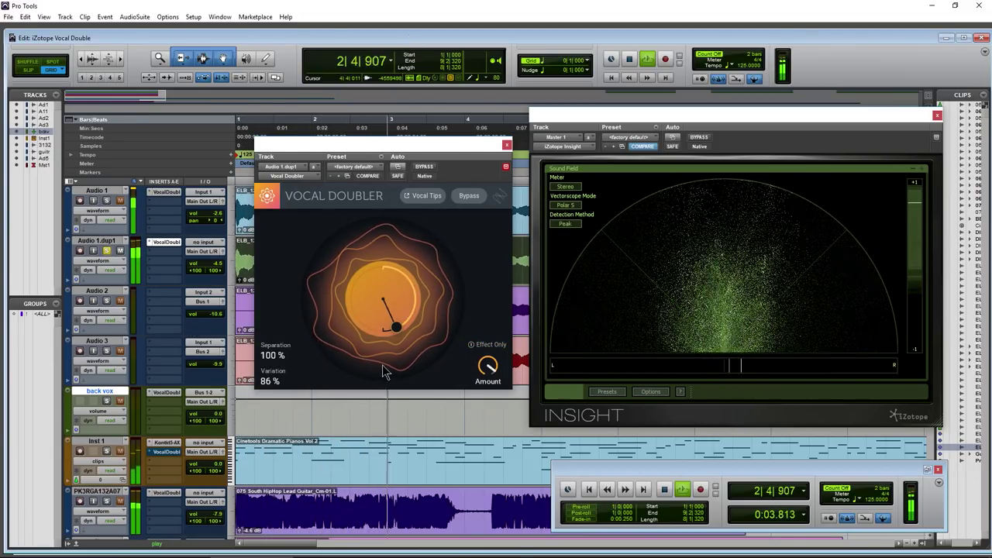
pyautogui.moveTo(400, 327); pyautogui.dragTo(407, 319)
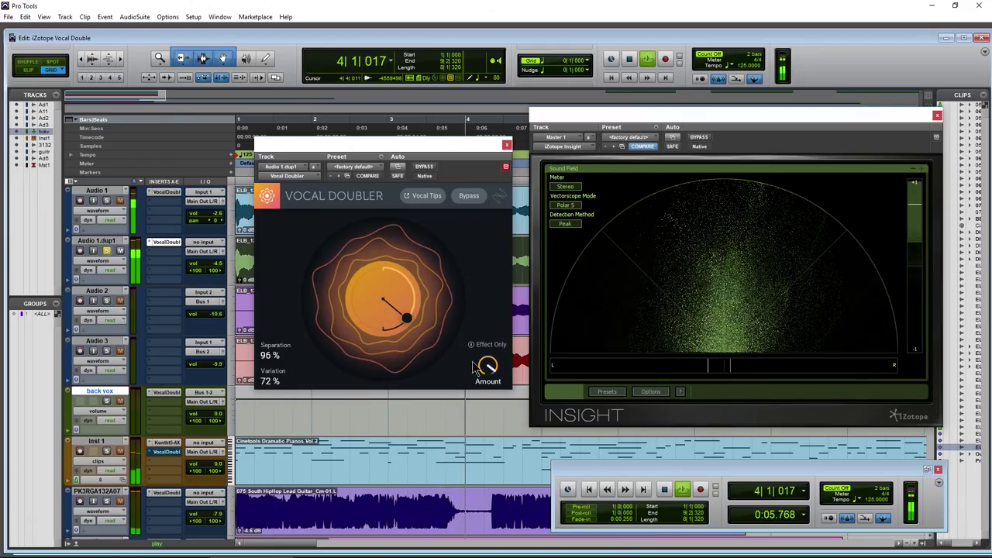
pyautogui.moveTo(483, 388)
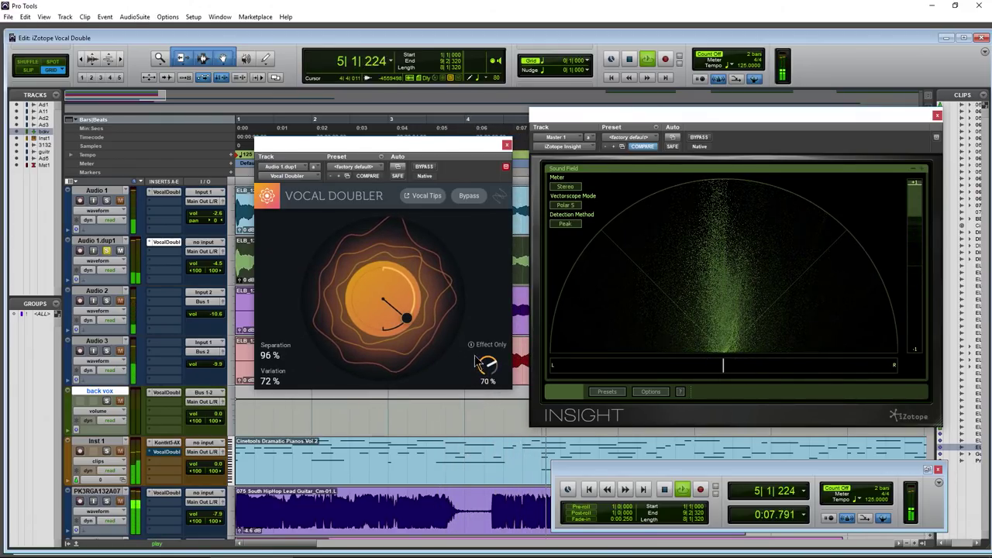
pyautogui.press('space')
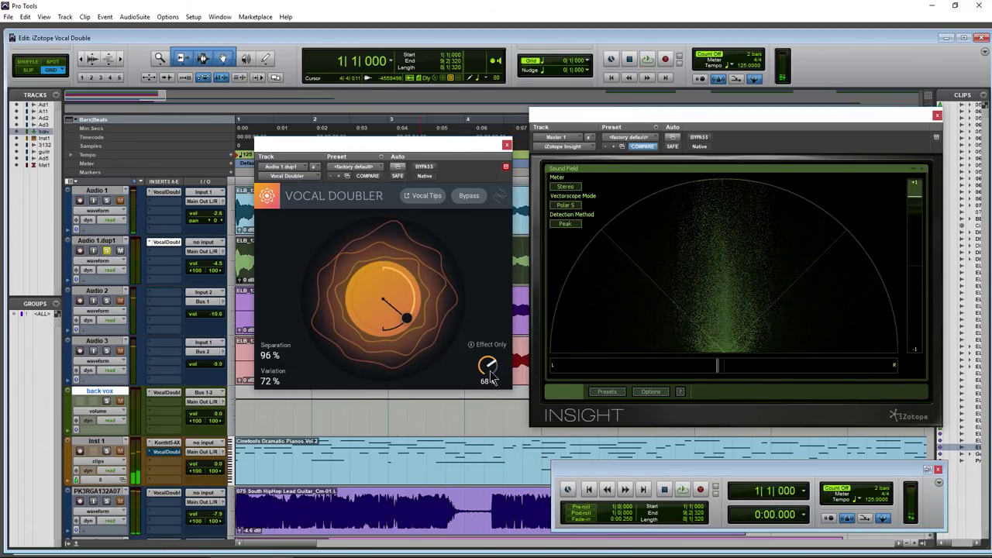
# Step: Compare Audio 1.dup1's doubler bypassed during playback, then leave it active at 96%/72%
pyautogui.moveTo(416, 138); pyautogui.dragTo(426, 131)
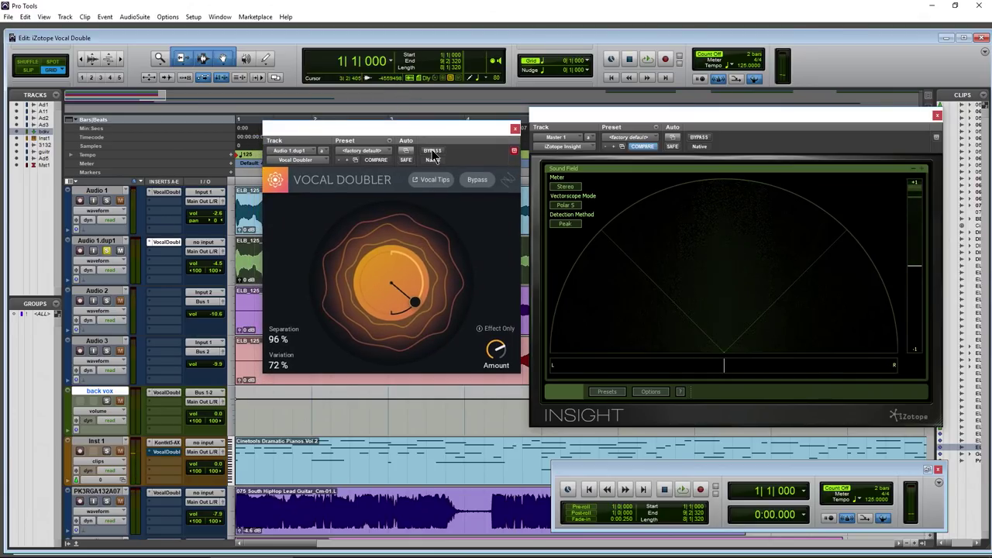
pyautogui.click(432, 151)
pyautogui.press('space')
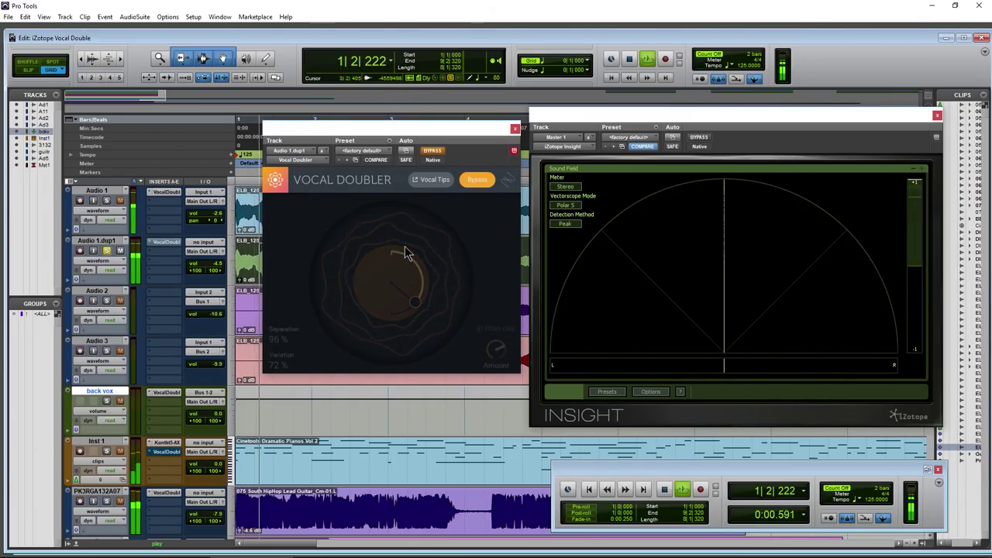
pyautogui.click(435, 152)
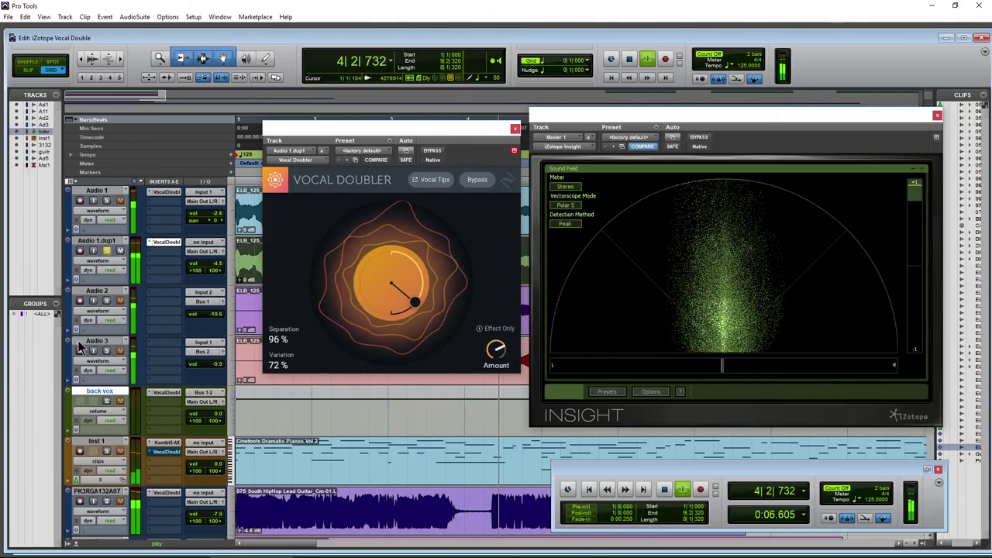
pyautogui.press('space')
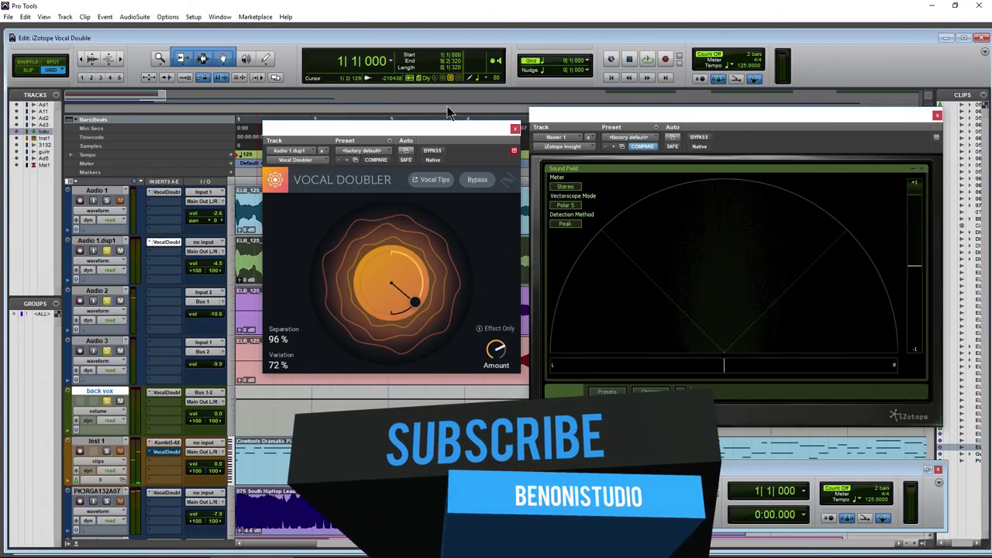
# Step: Arrange the back vox doubler and Insight windows so the tracks are visible
pyautogui.moveTo(402, 127); pyautogui.dragTo(589, 129)
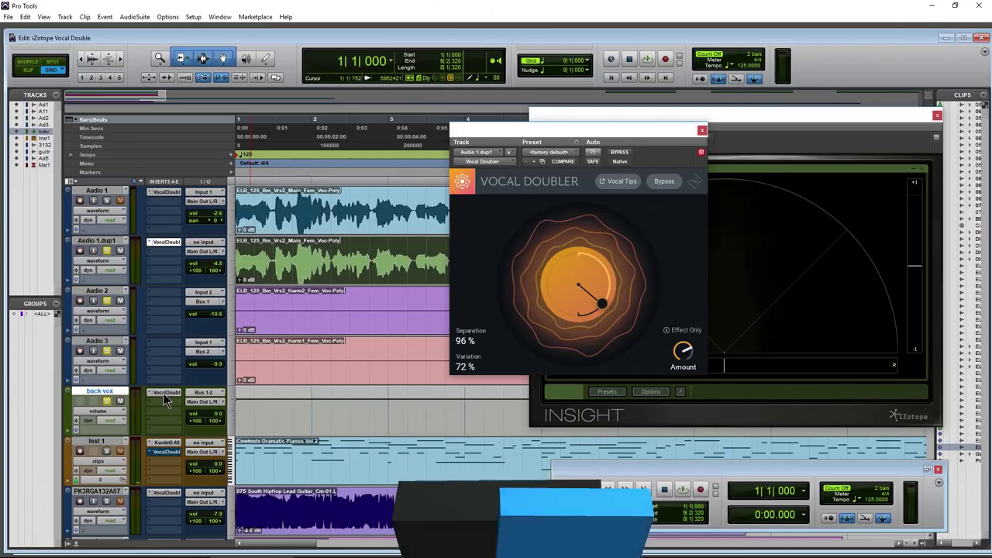
pyautogui.moveTo(529, 144); pyautogui.dragTo(631, 140)
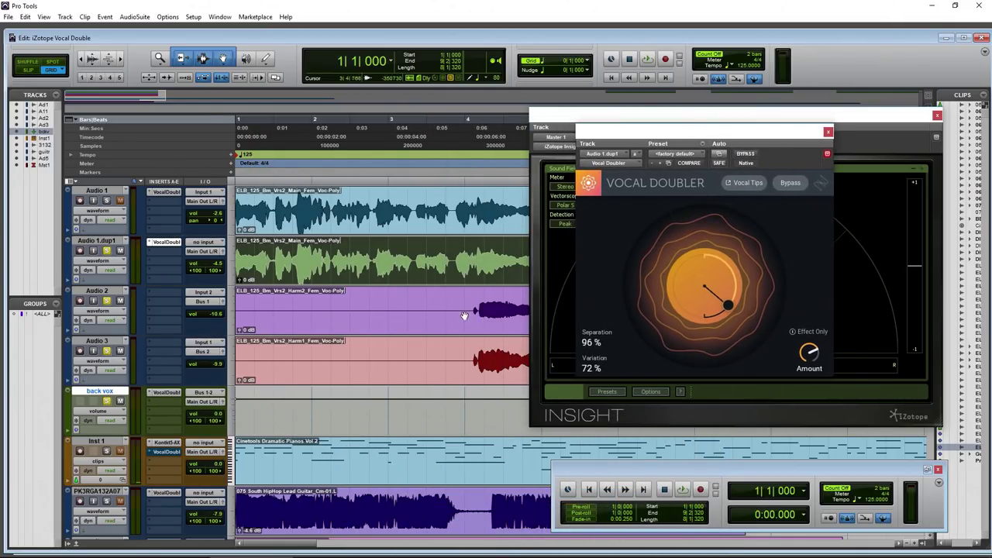
pyautogui.moveTo(692, 133); pyautogui.dragTo(376, 115)
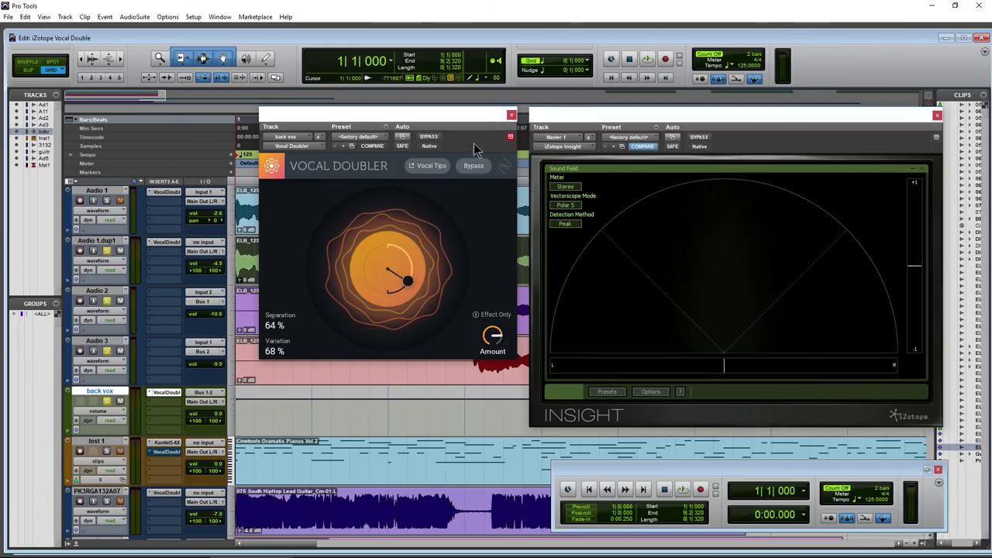
pyautogui.moveTo(476, 119); pyautogui.dragTo(462, 109)
pyautogui.moveTo(657, 118); pyautogui.dragTo(532, 122)
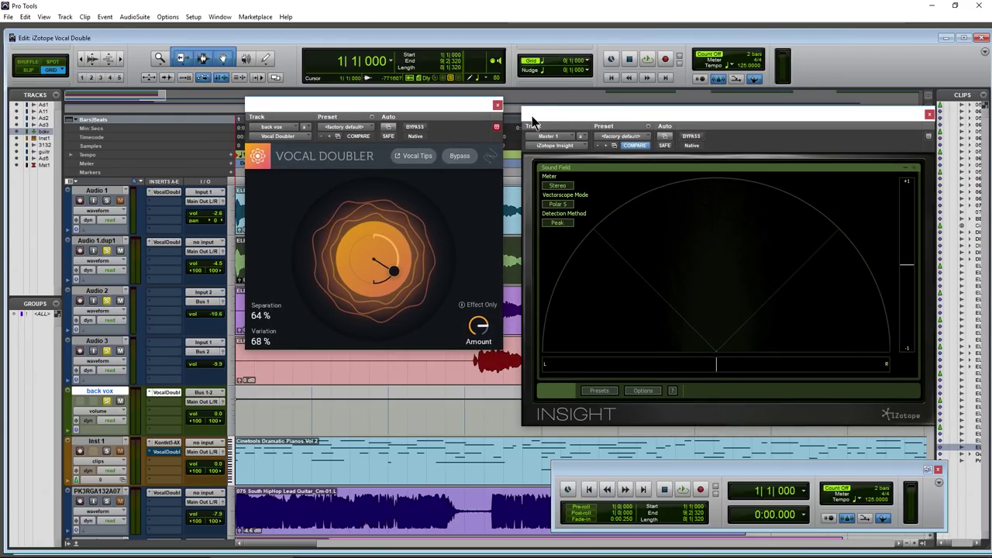
pyautogui.moveTo(456, 107); pyautogui.dragTo(264, 137)
# Step: Play from bar 3 and set back vox's doubler to 68% separation and 72% variation, then close it
pyautogui.click(407, 129)
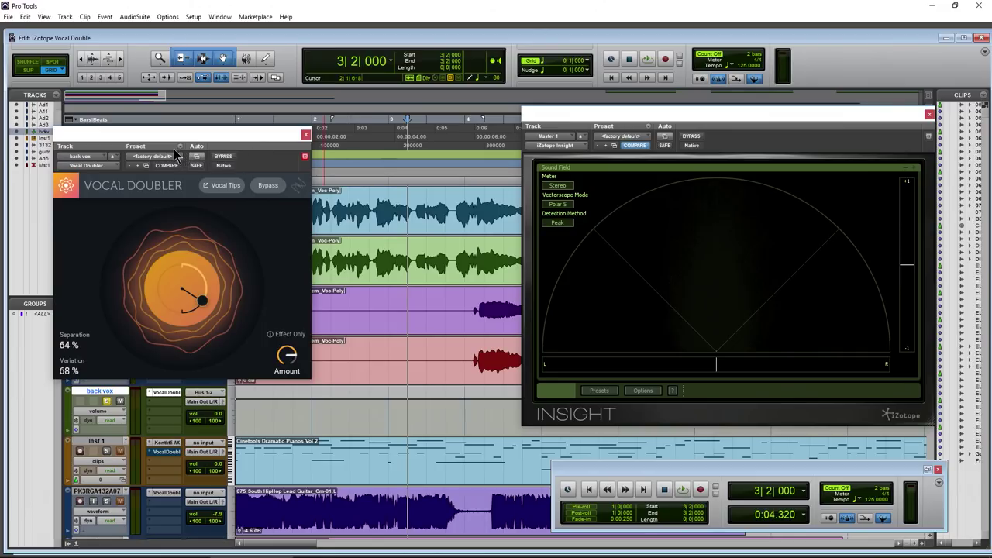
pyautogui.moveTo(174, 134); pyautogui.dragTo(354, 111)
pyautogui.press('space')
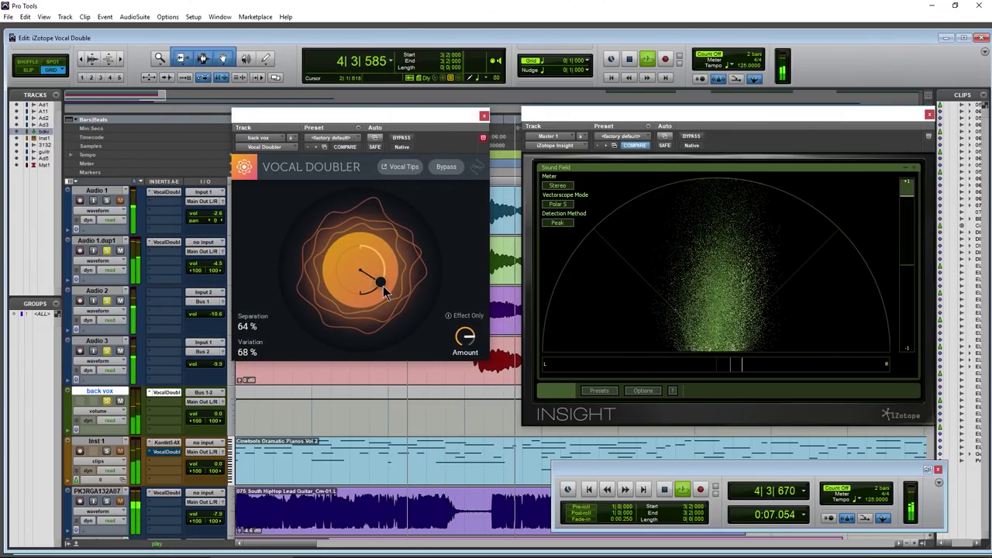
pyautogui.moveTo(383, 286); pyautogui.dragTo(382, 288)
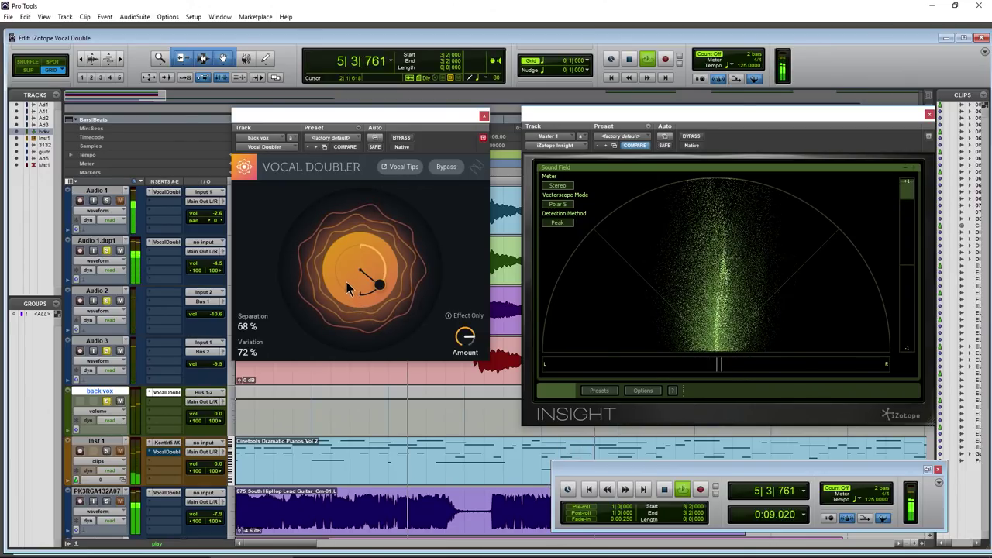
pyautogui.press('space')
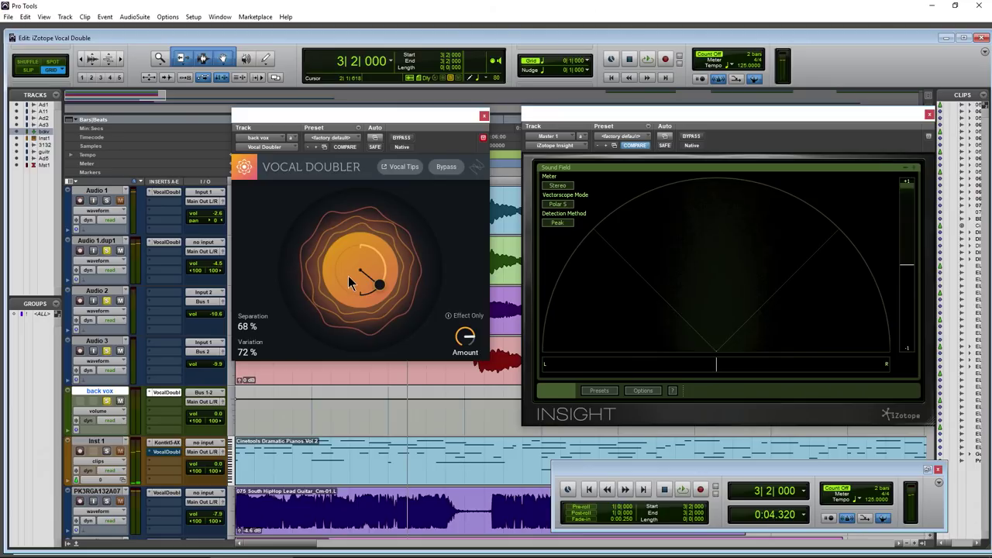
pyautogui.click(485, 118)
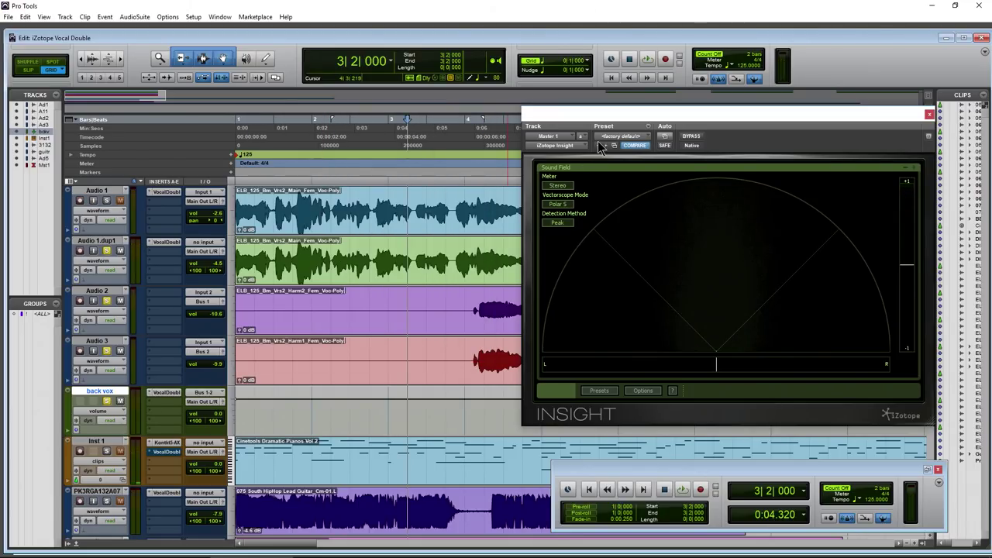
# Step: Unsolo Audio 1.dup1 and play the full mix from bar 3, watching its stereo spread in Insight
pyautogui.click(106, 250)
pyautogui.press('space')
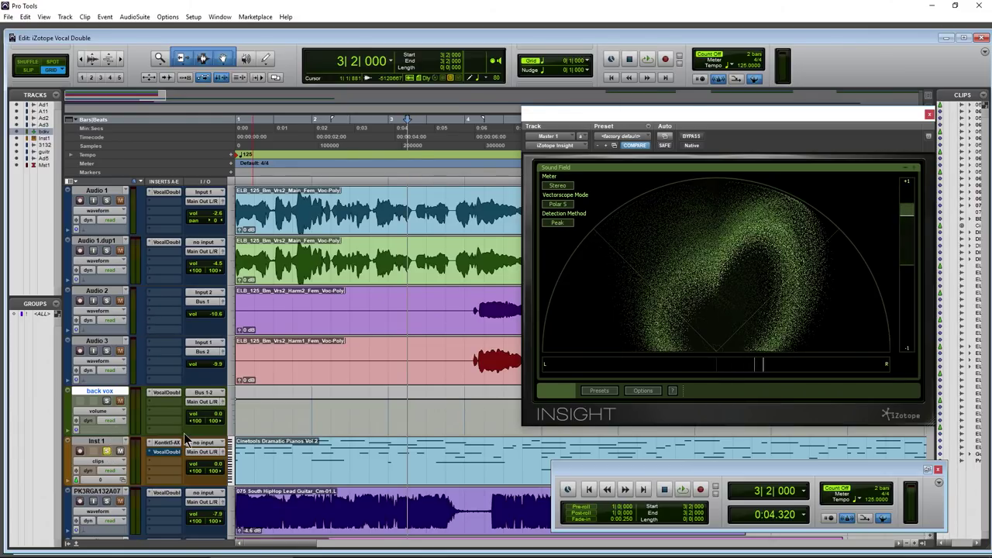
pyautogui.moveTo(696, 114); pyautogui.dragTo(679, 106)
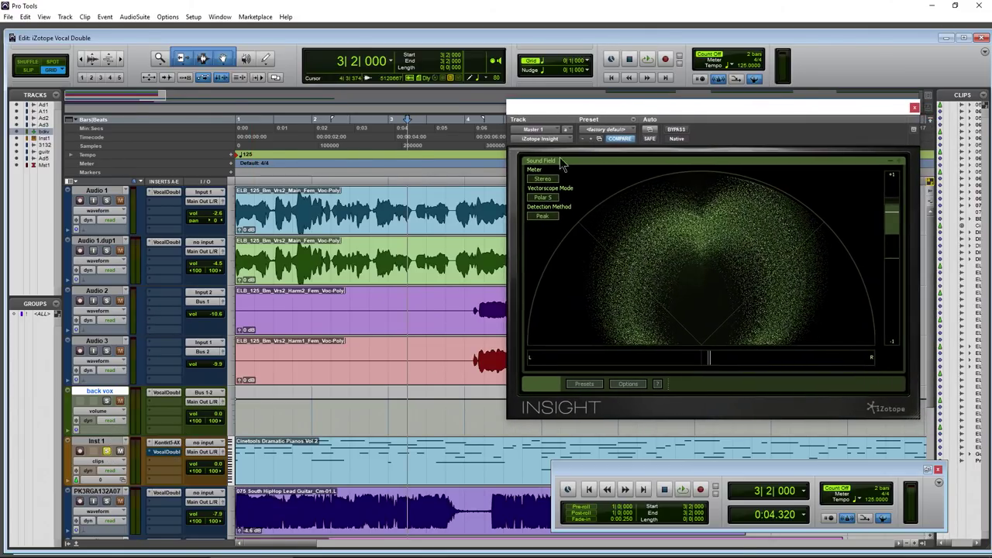
pyautogui.press('space')
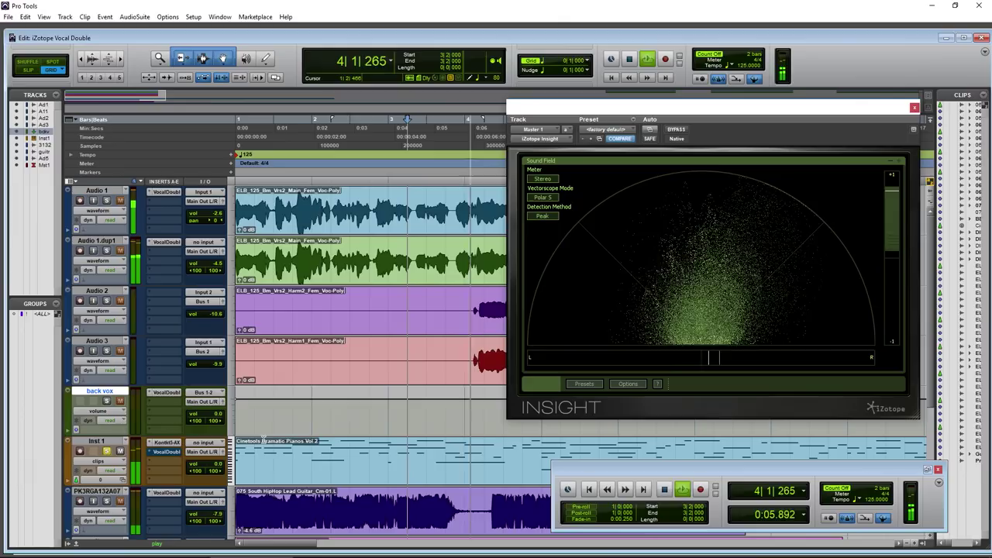
# Step: Enable the Inst 1 piano doubler and bring its separation down to about 90%
pyautogui.click(166, 451)
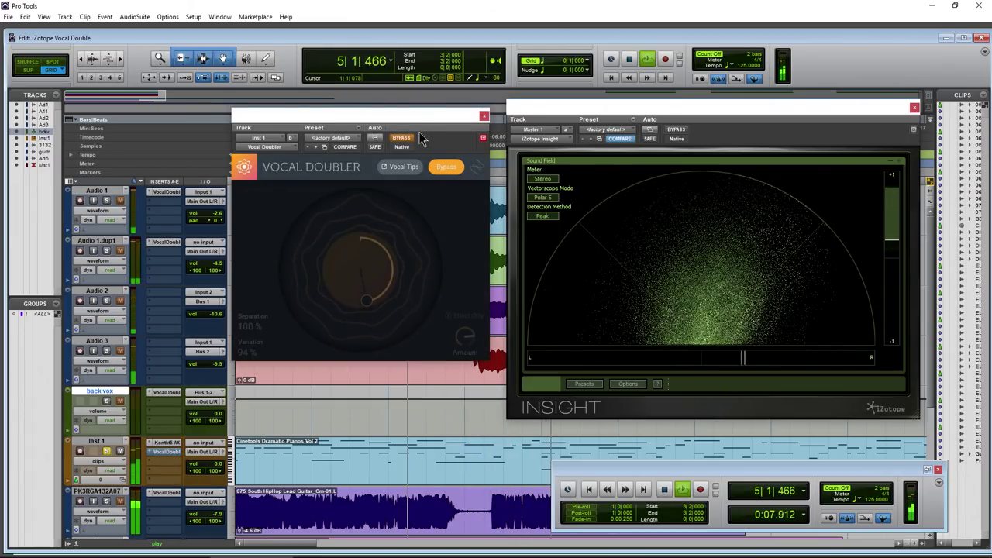
pyautogui.moveTo(404, 120); pyautogui.dragTo(412, 125)
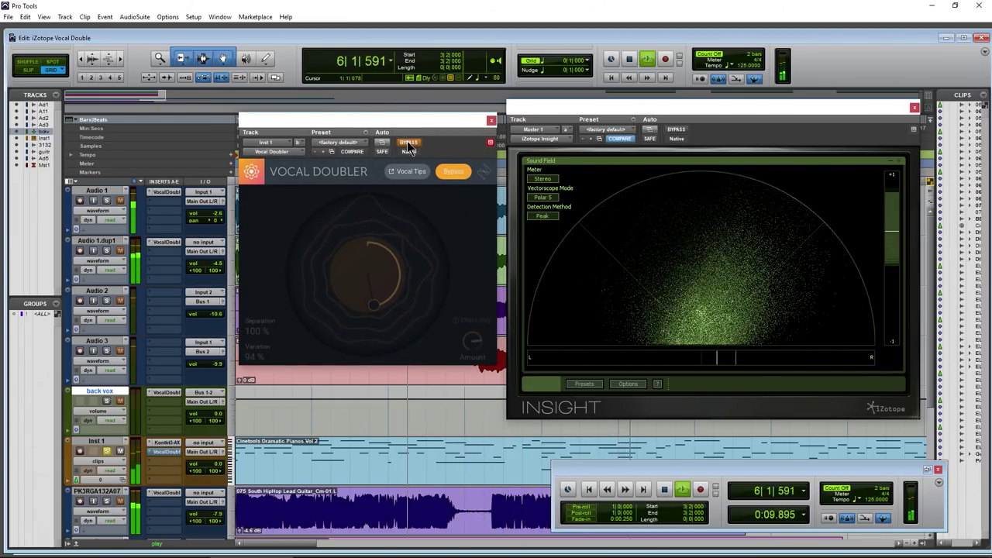
pyautogui.click(410, 144)
pyautogui.moveTo(376, 301); pyautogui.dragTo(391, 303)
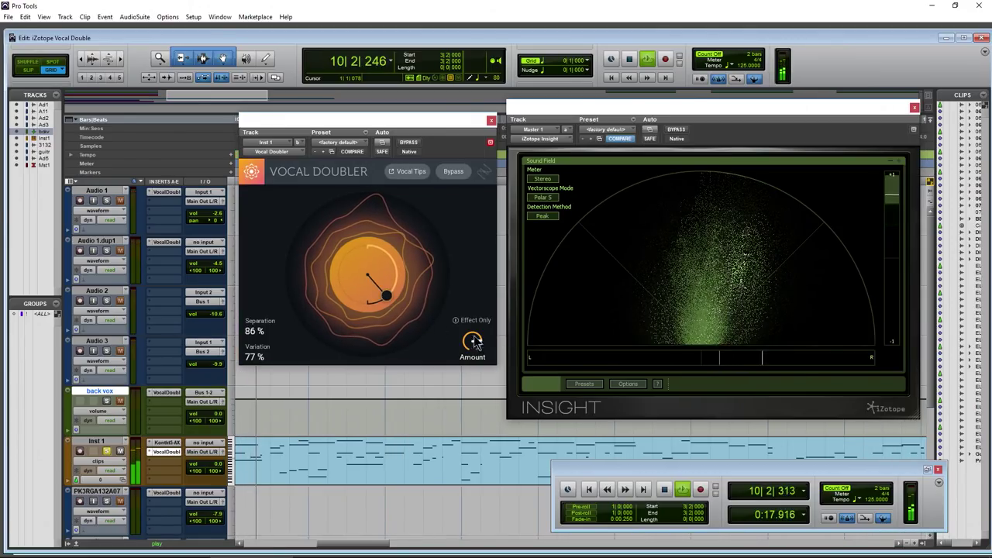
pyautogui.moveTo(471, 355)
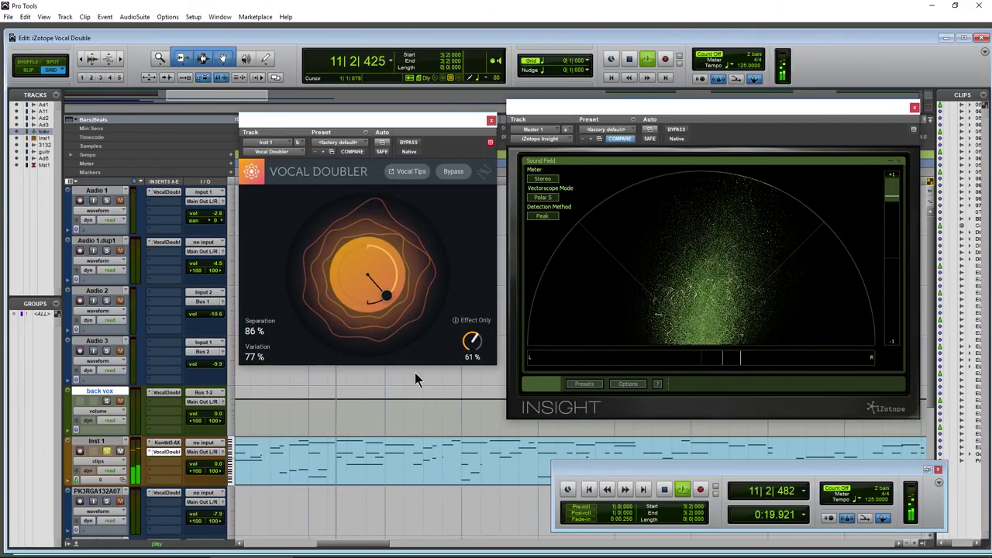
# Step: Compare the piano dry versus doubled, then fine-tune to 75% separation and 74% variation
pyautogui.click(409, 143)
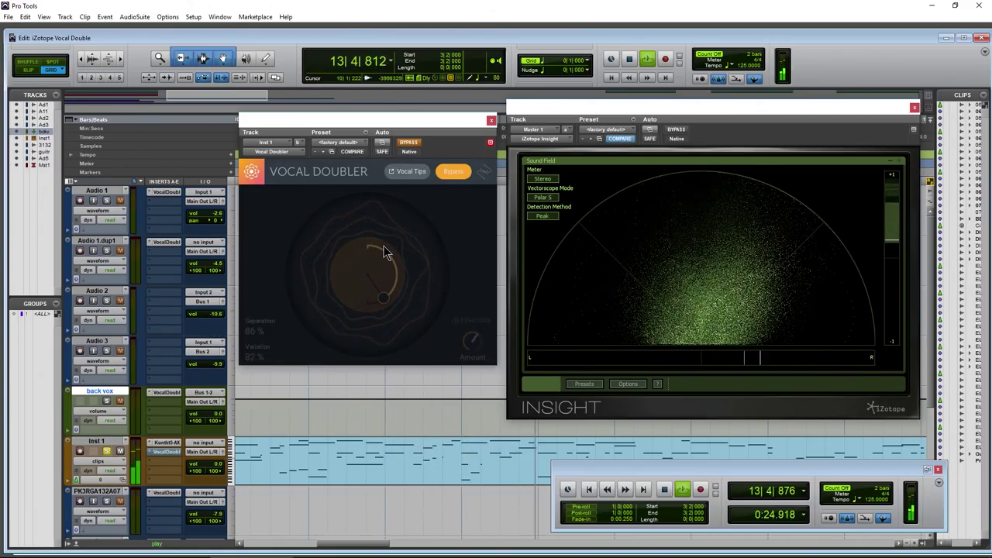
pyautogui.click(411, 144)
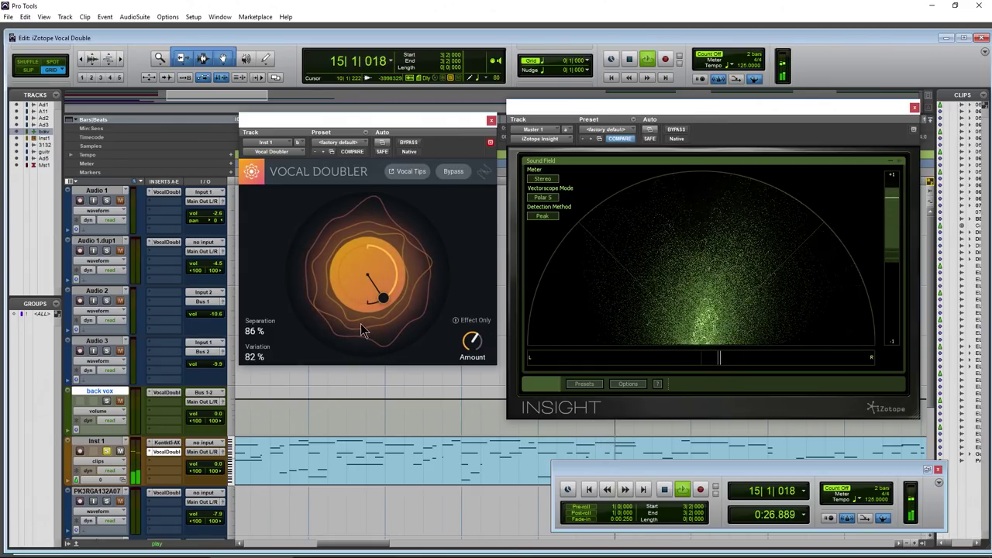
pyautogui.moveTo(381, 299)
pyautogui.mouseDown()
pyautogui.moveTo(392, 297)
pyautogui.moveTo(382, 307)
pyautogui.moveTo(386, 299)
pyautogui.moveTo(393, 308)
pyautogui.mouseUp()
pyautogui.press('space')
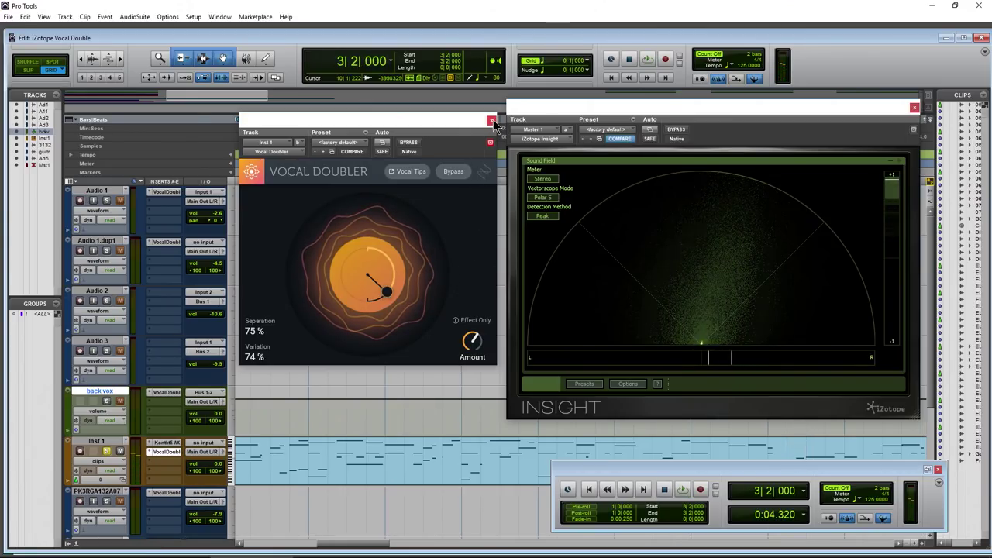
# Step: Close the piano doubler, scroll to the guitar and Master tracks, return to bar 1, and select the guitar clip
pyautogui.click(491, 122)
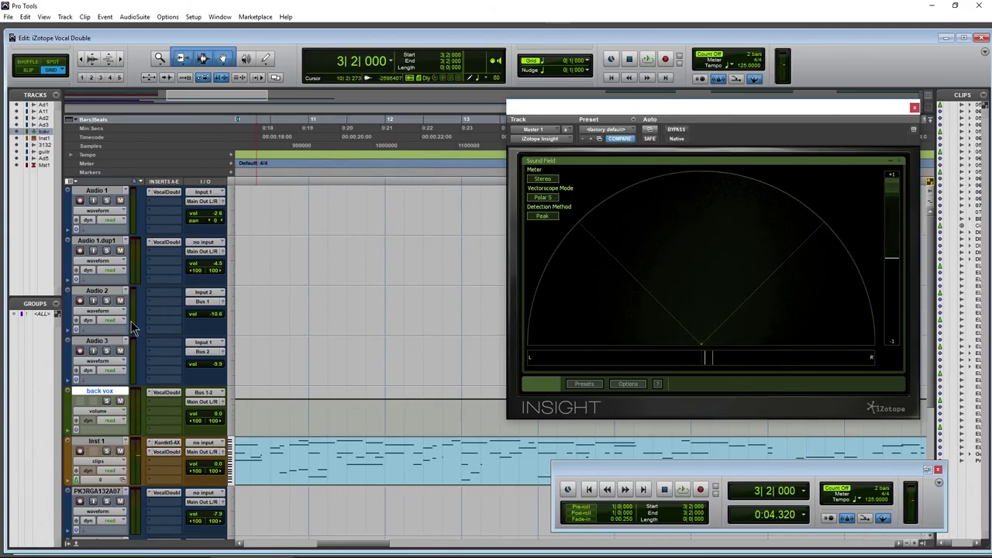
pyautogui.scroll(-4, 132, 327)
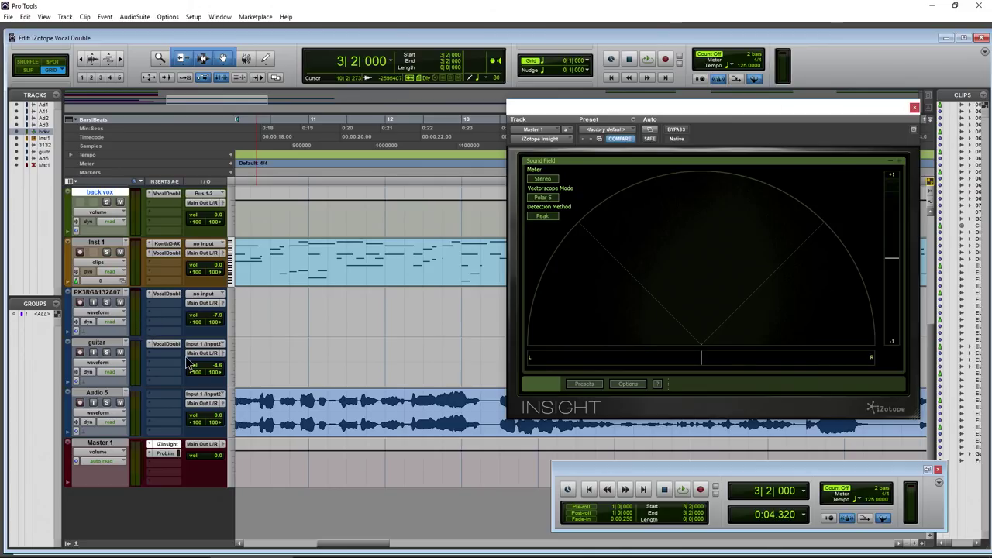
pyautogui.click(611, 79)
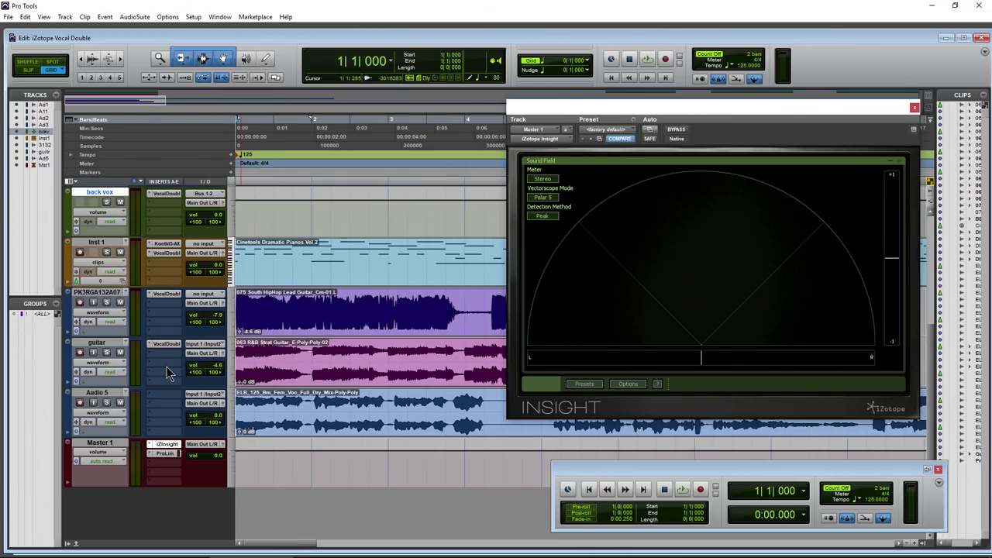
pyautogui.click(291, 372)
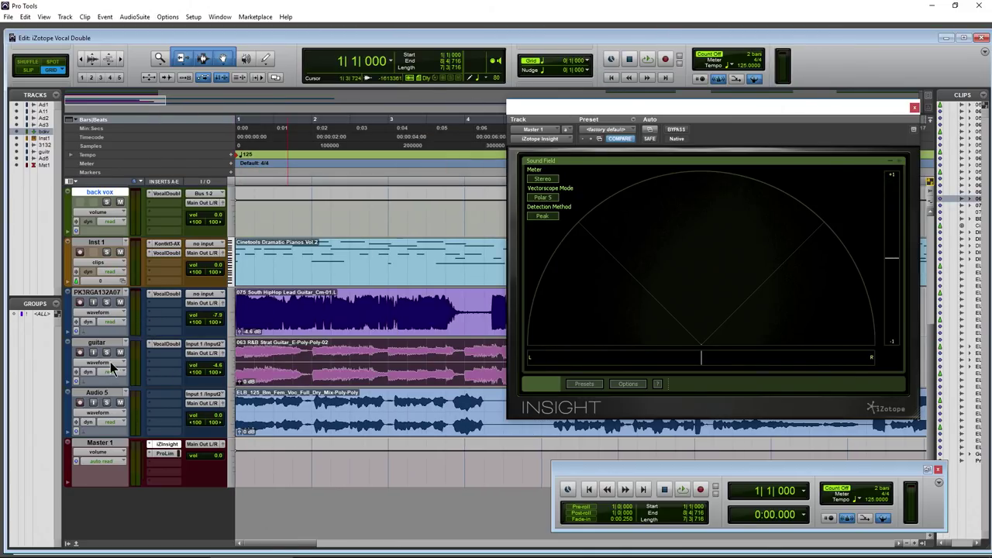
# Step: Open the guitar track's Vocal Doubler and listen to the guitar with it bypassed
pyautogui.click(167, 344)
pyautogui.moveTo(403, 125); pyautogui.dragTo(505, 103)
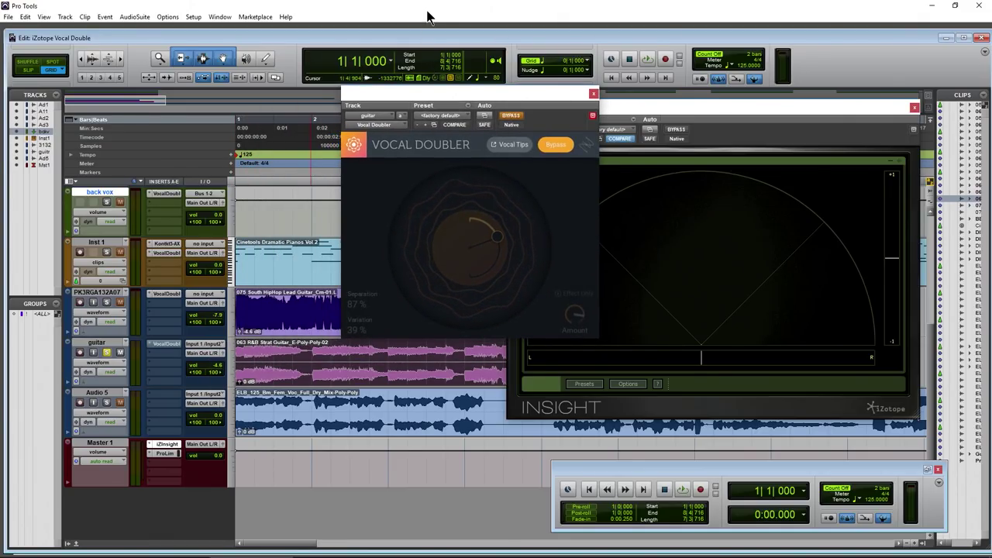
pyautogui.press('space')
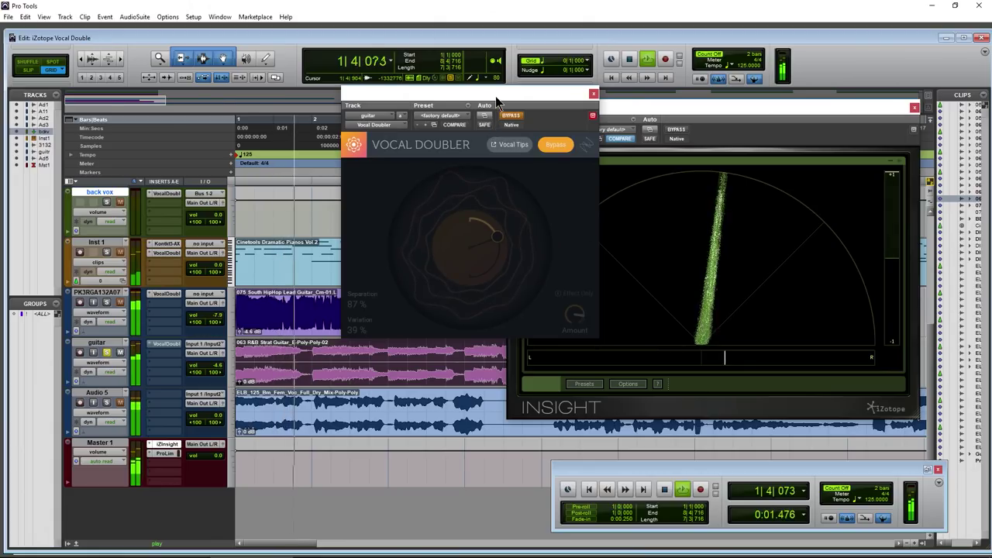
pyautogui.moveTo(497, 102); pyautogui.dragTo(432, 99)
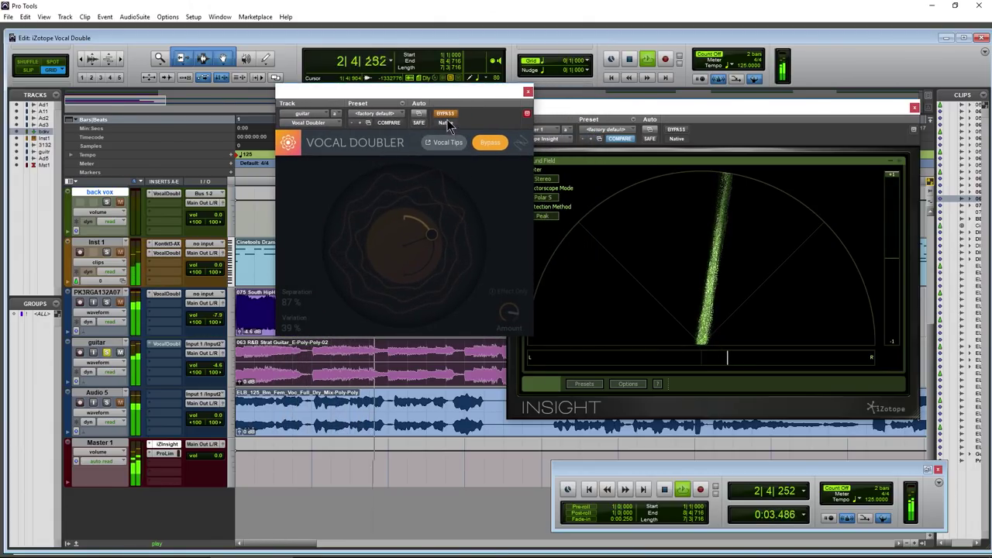
pyautogui.press('space')
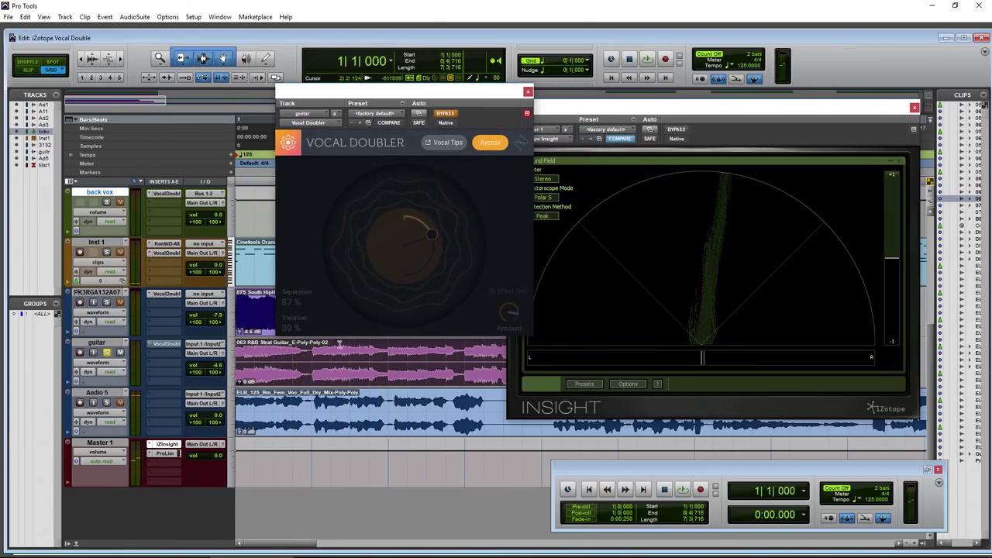
# Step: Re-enable the guitar's Vocal Doubler and set Amount 98%, Separation 69%, Variation 56% during playback
pyautogui.click(453, 114)
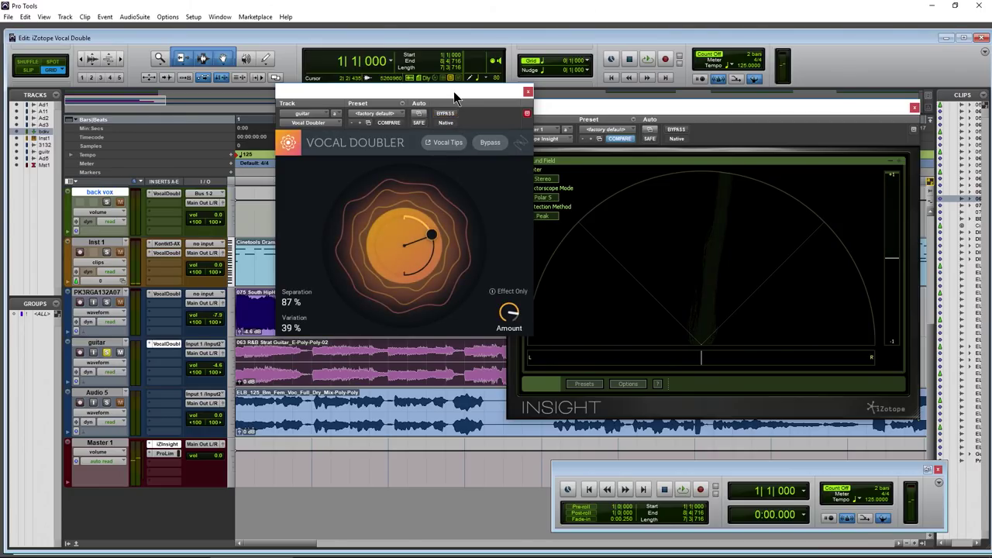
pyautogui.moveTo(455, 93); pyautogui.dragTo(448, 96)
pyautogui.press('space')
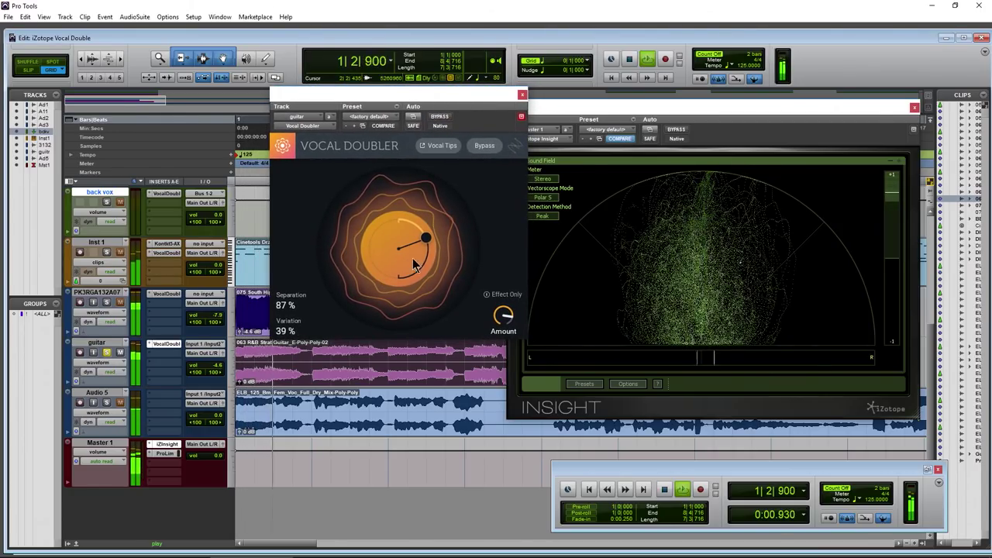
pyautogui.moveTo(425, 104); pyautogui.dragTo(392, 101)
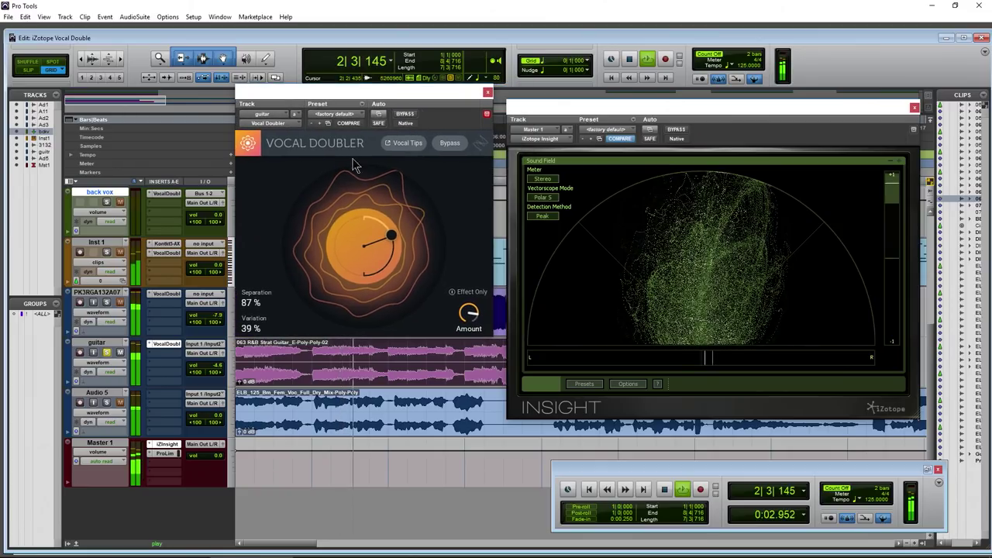
pyautogui.moveTo(393, 235); pyautogui.dragTo(383, 271)
pyautogui.moveTo(478, 321); pyautogui.dragTo(473, 294)
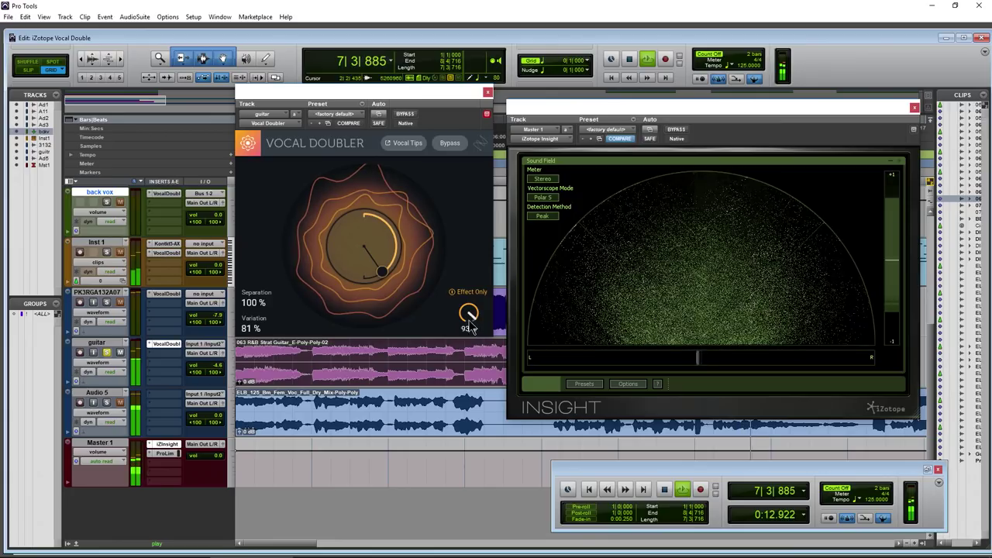
pyautogui.scroll(-3, 470, 327)
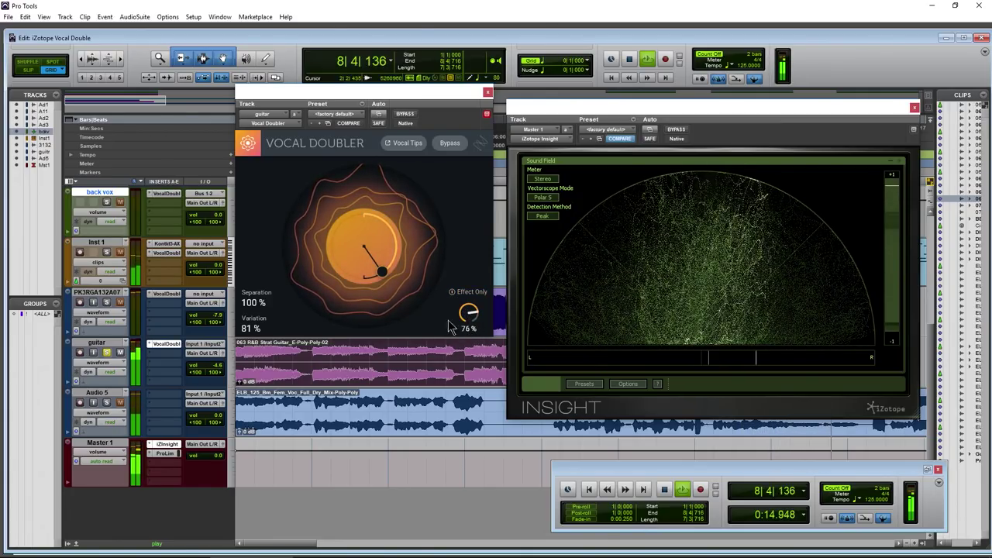
pyautogui.moveTo(382, 271); pyautogui.dragTo(393, 249)
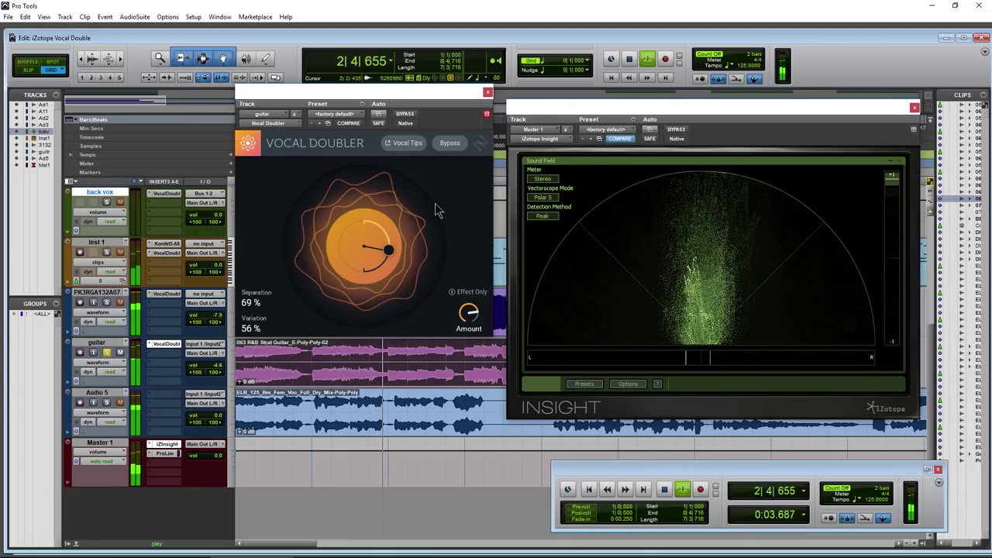
pyautogui.press('space')
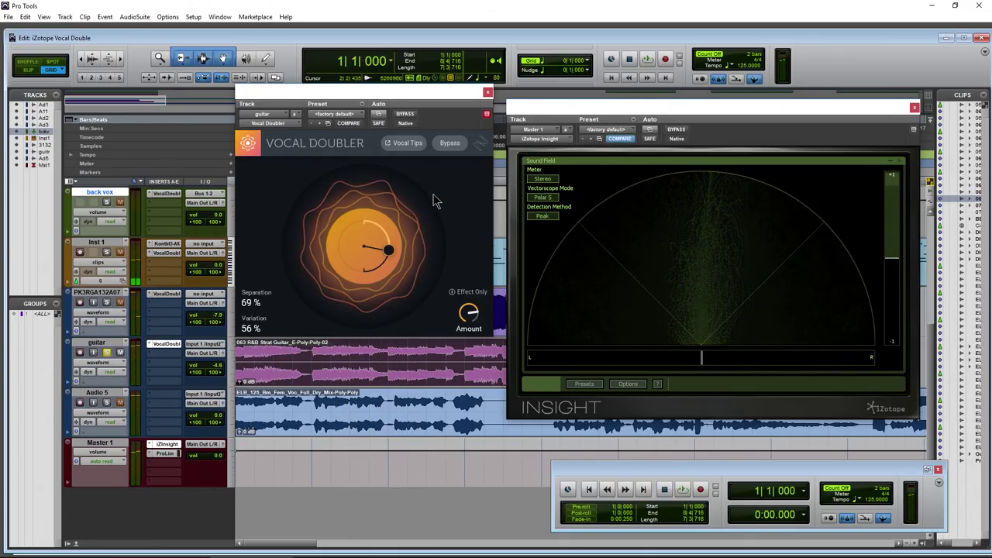
pyautogui.moveTo(417, 97); pyautogui.dragTo(419, 104)
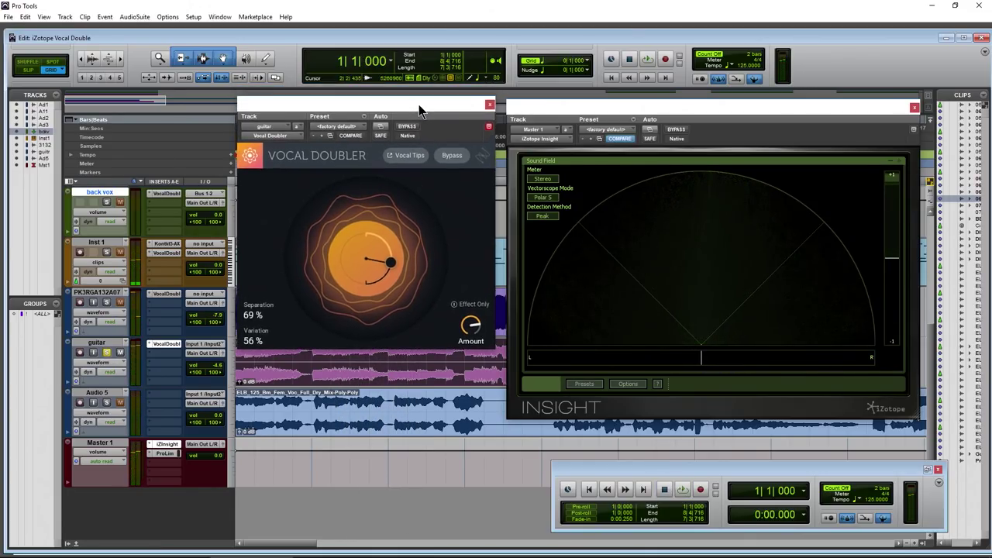
# Step: Close the guitar doubler and open Audio 1.dup1's insert, keeping Vocal Doubler (mono) loaded
pyautogui.click(493, 106)
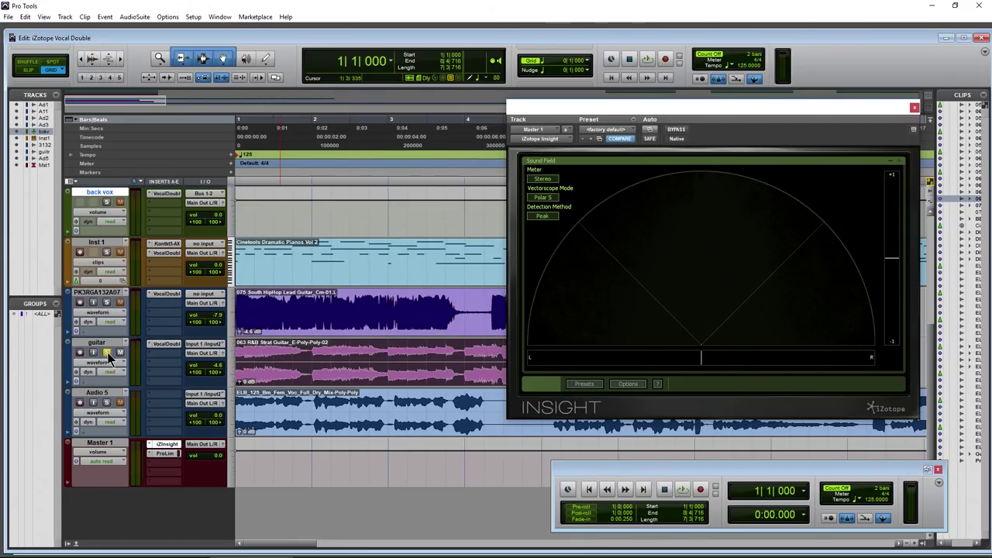
pyautogui.scroll(5, 155, 287)
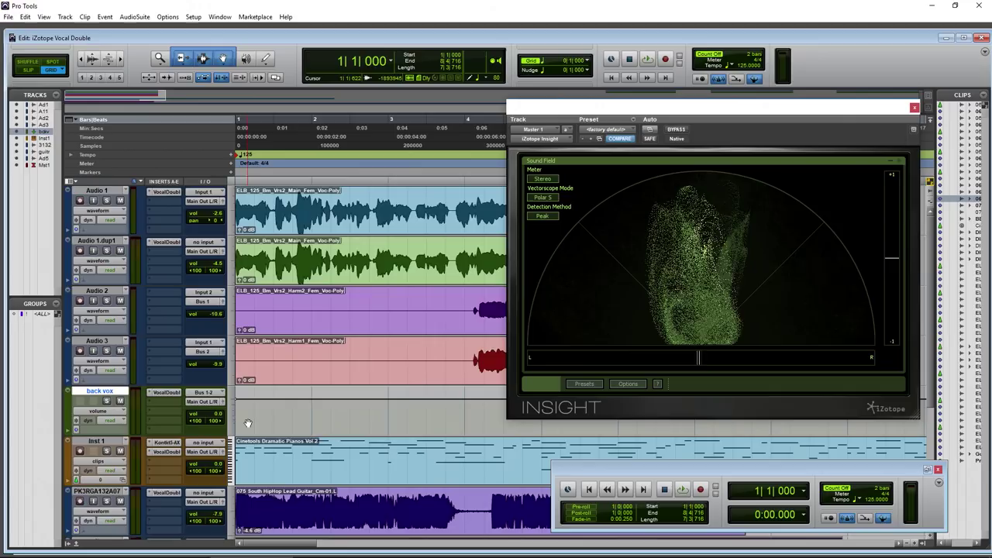
pyautogui.click(166, 243)
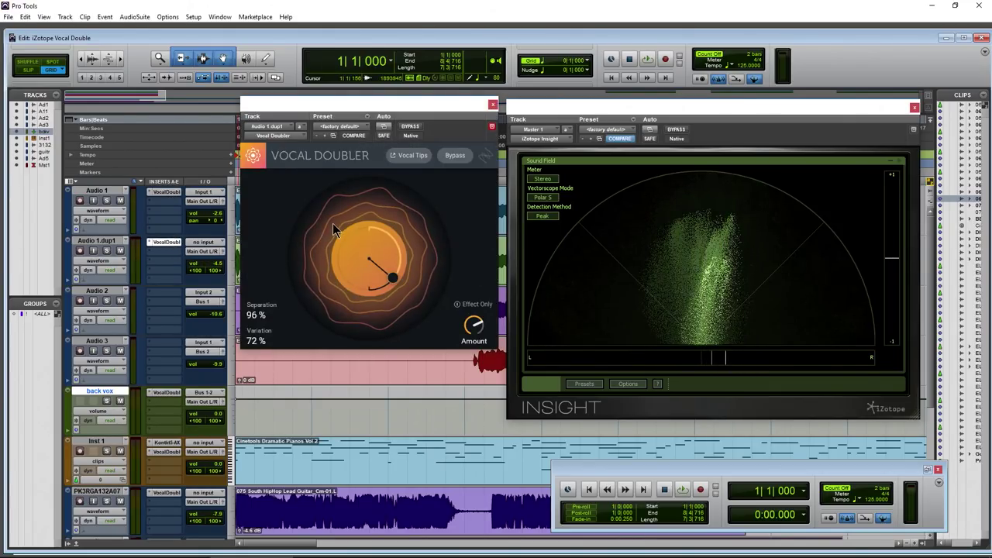
pyautogui.click(293, 138)
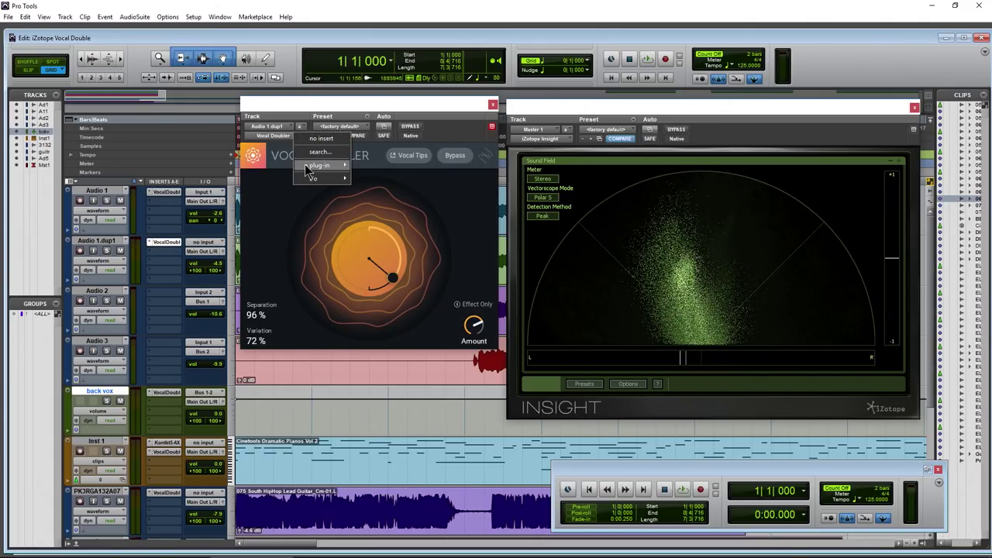
pyautogui.moveTo(307, 170)
pyautogui.moveTo(487, 144)
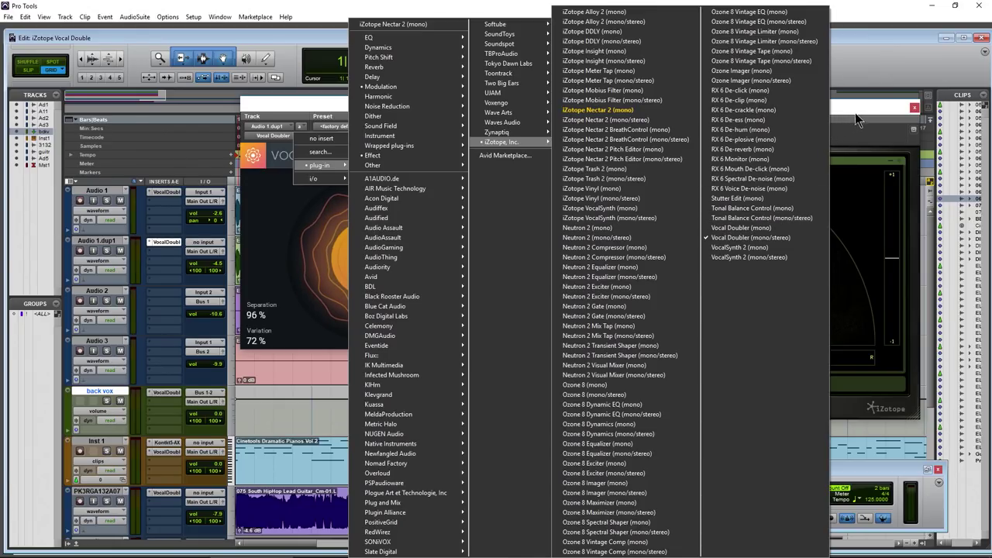
pyautogui.click(745, 226)
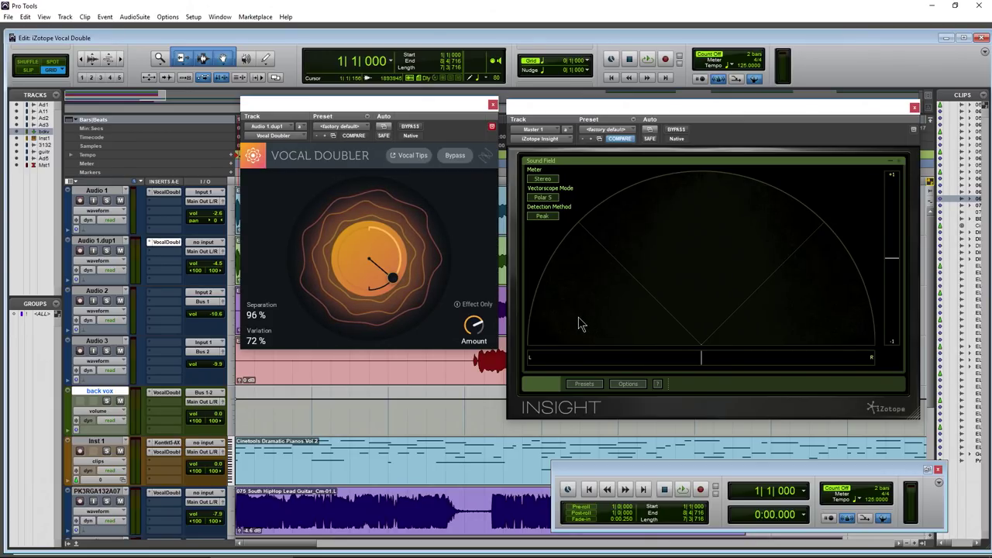
# Step: Check the Vocal Doubler product page, then return to Audio 1.dup1's doubler at 96% separation, 72% variation
pyautogui.moveTo(325, 105); pyautogui.dragTo(331, 105)
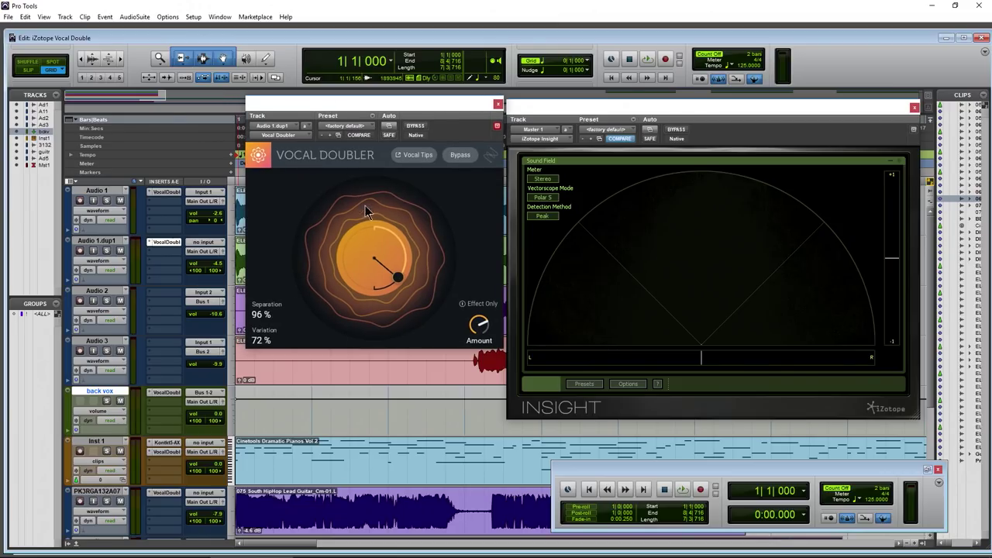
pyautogui.scroll(-5, 138, 436)
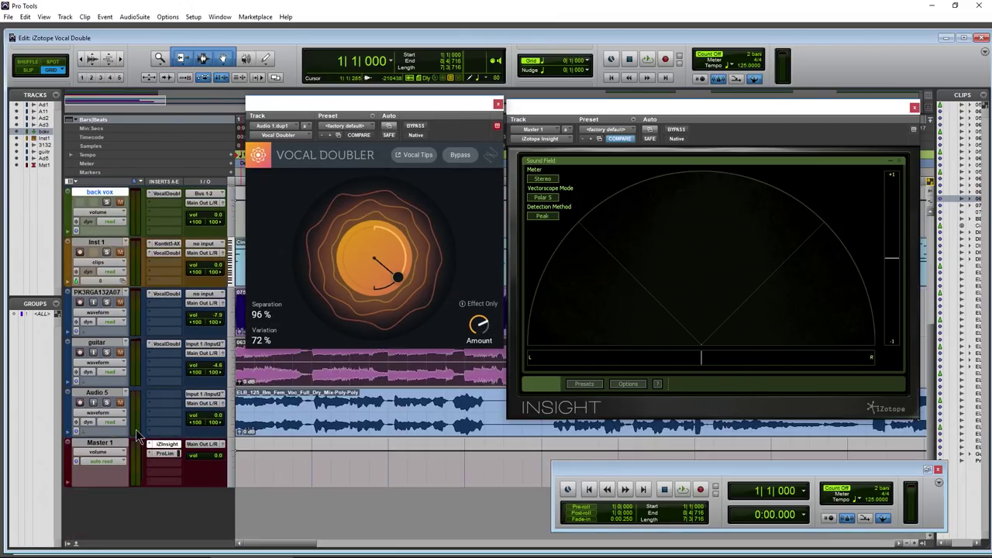
pyautogui.click(124, 548)
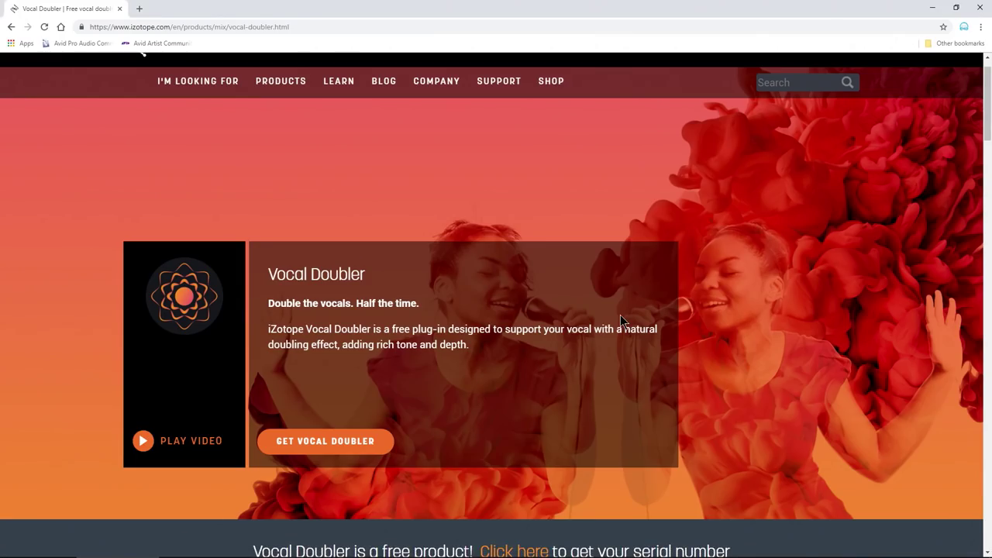
pyautogui.scroll(-6, 621, 318)
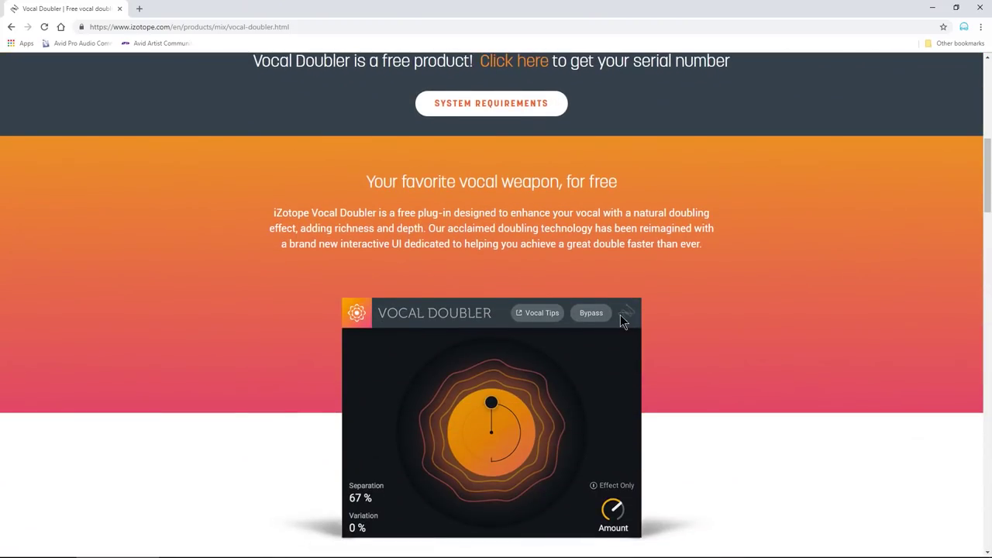
pyautogui.scroll(3, 620, 318)
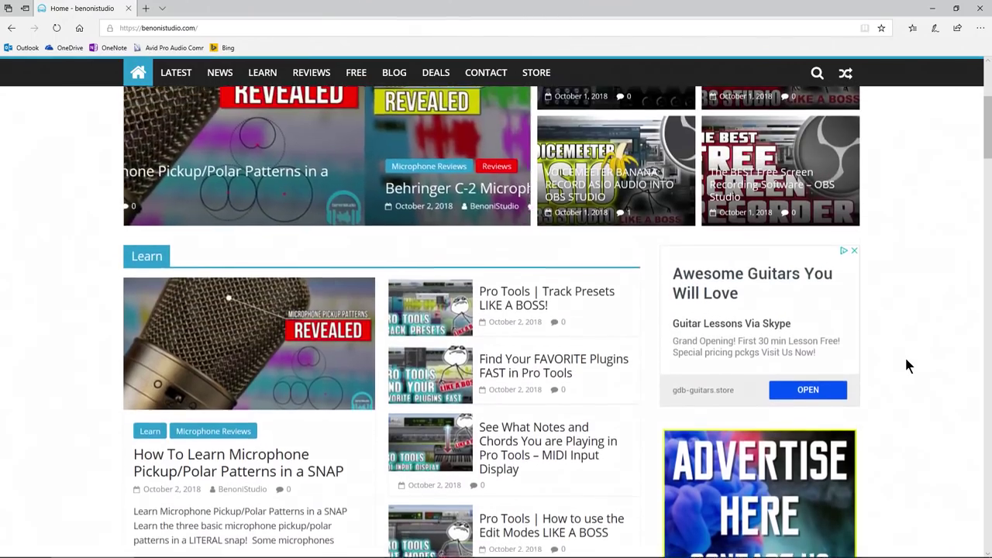
pyautogui.scroll(3, 907, 364)
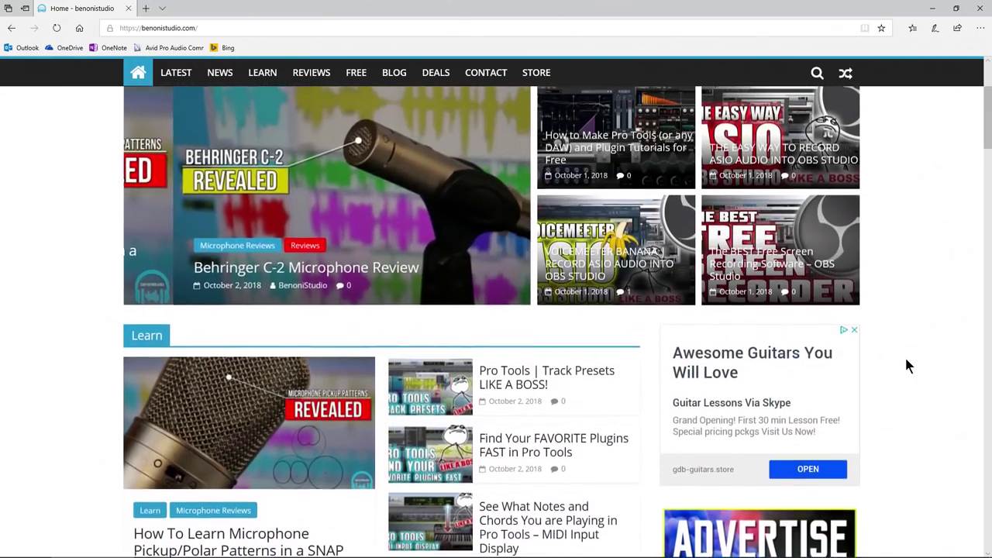
pyautogui.scroll(2, 907, 366)
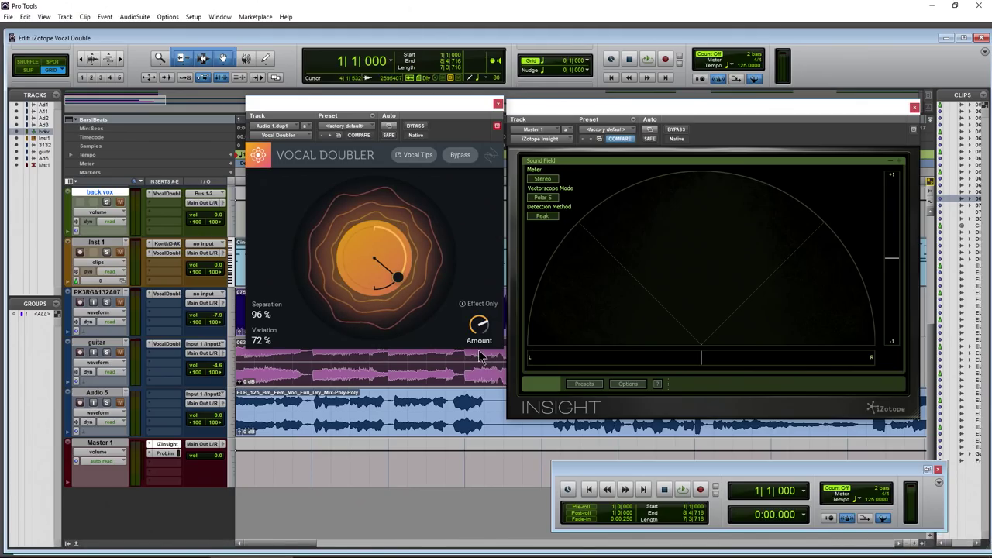
pyautogui.moveTo(417, 106); pyautogui.dragTo(401, 106)
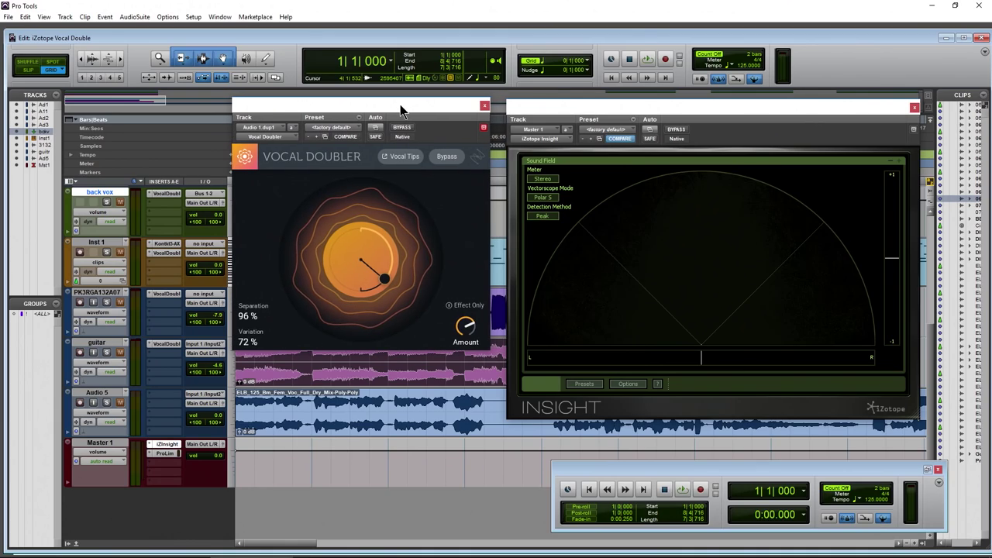